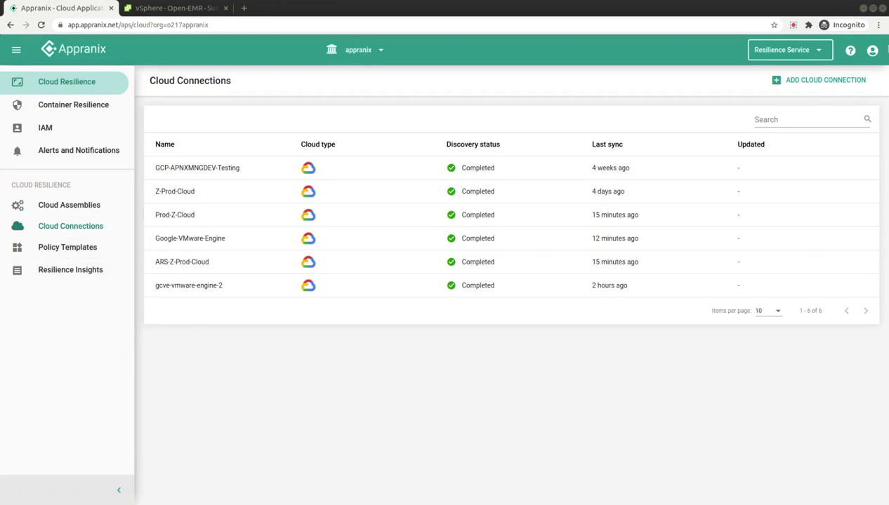
- Start adding a cloud connection named GCVE-cloud-connection with Google Cloud as the provider
click(809, 83)
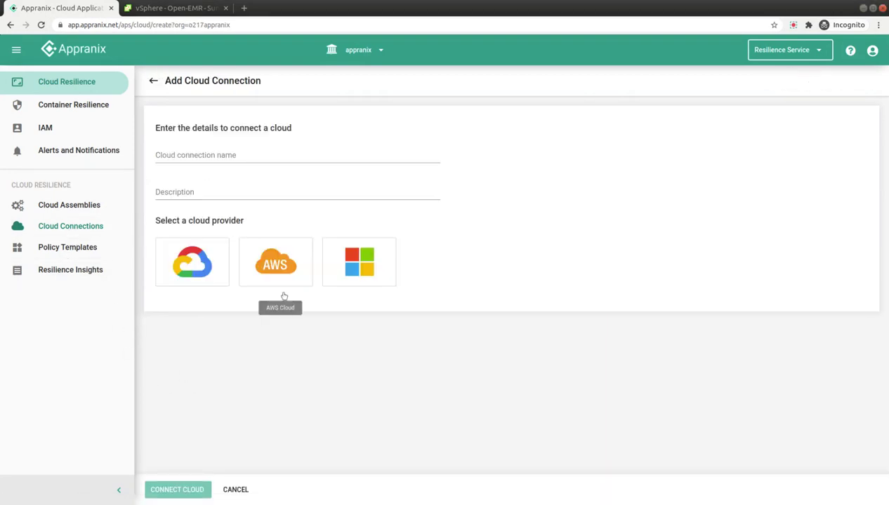
click(199, 155)
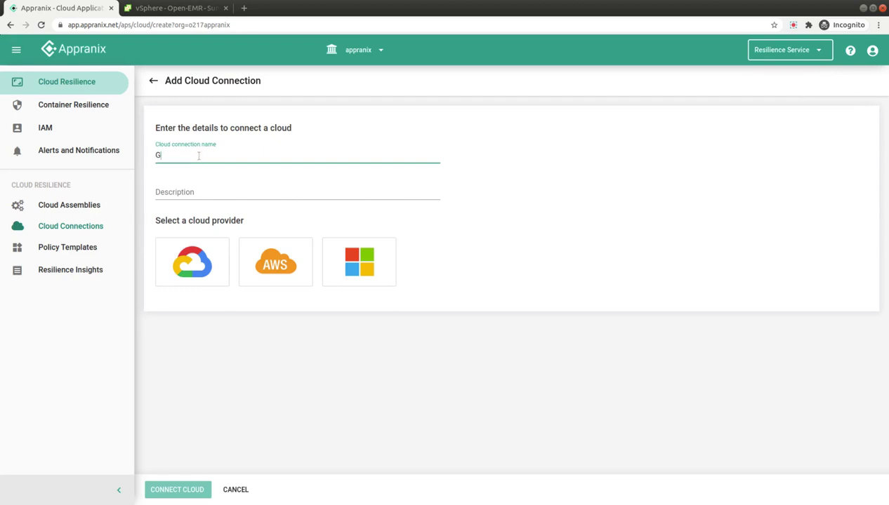
text(GCVE-cloud-connection)
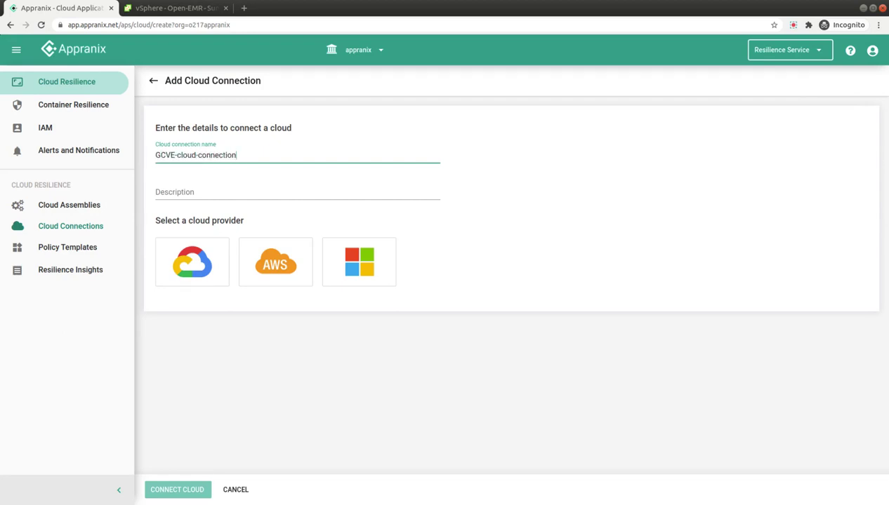
click(192, 275)
click(208, 332)
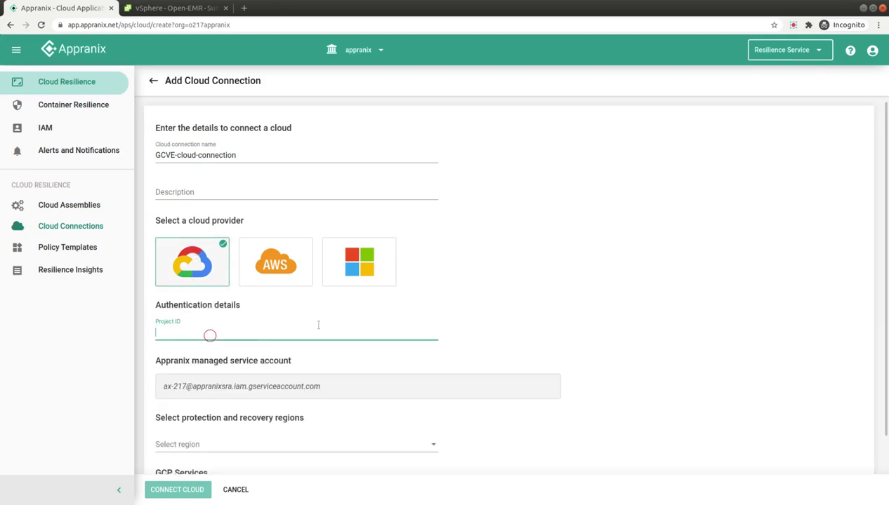
- Choose asia-east1 (Taiwan) and asia-east2 (Hong Kong) as protection and recovery regions, and cancel adding the connection
scroll(505, 322, down, 2)
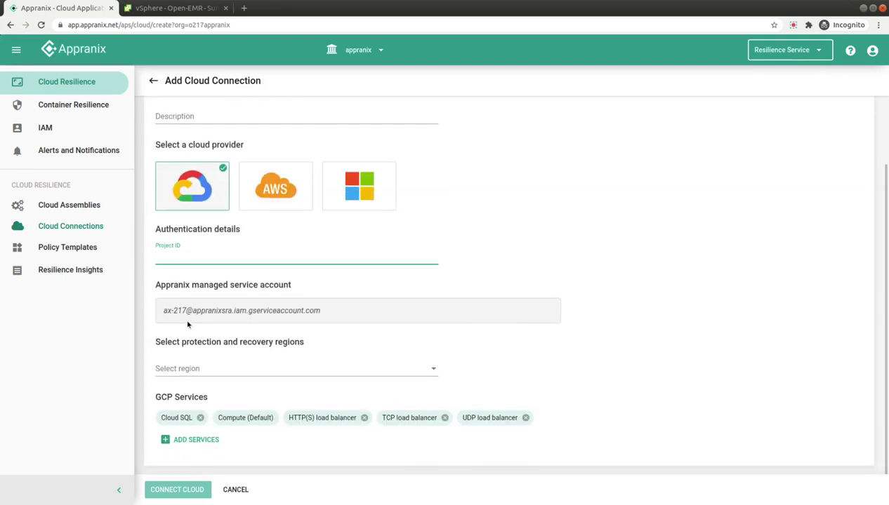
click(211, 367)
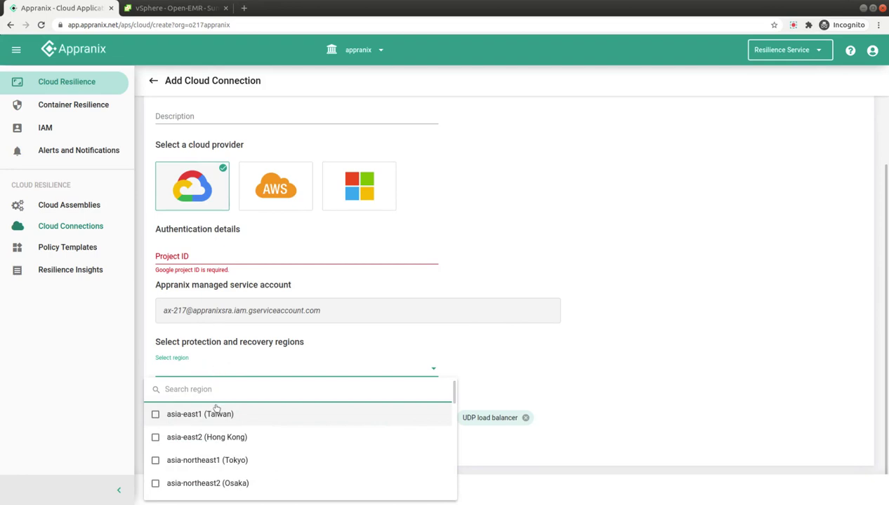
click(216, 414)
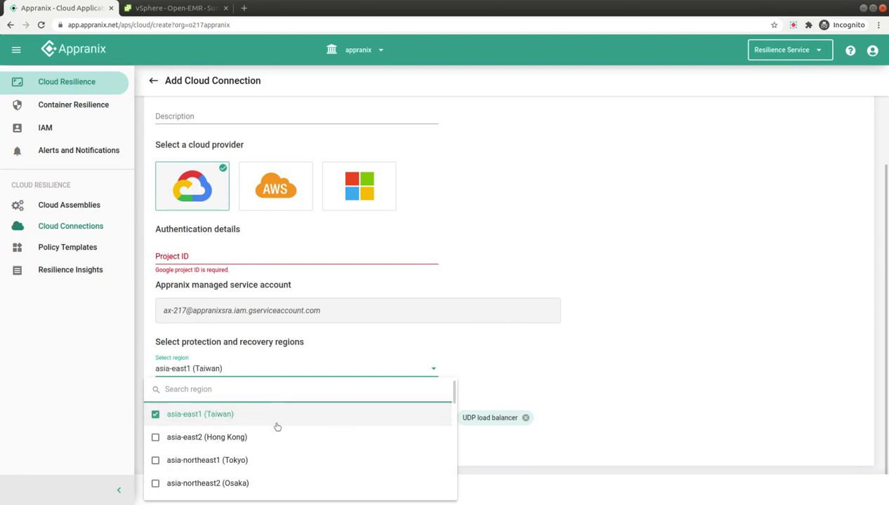
scroll(281, 421, down, 3)
scroll(228, 453, up, 3)
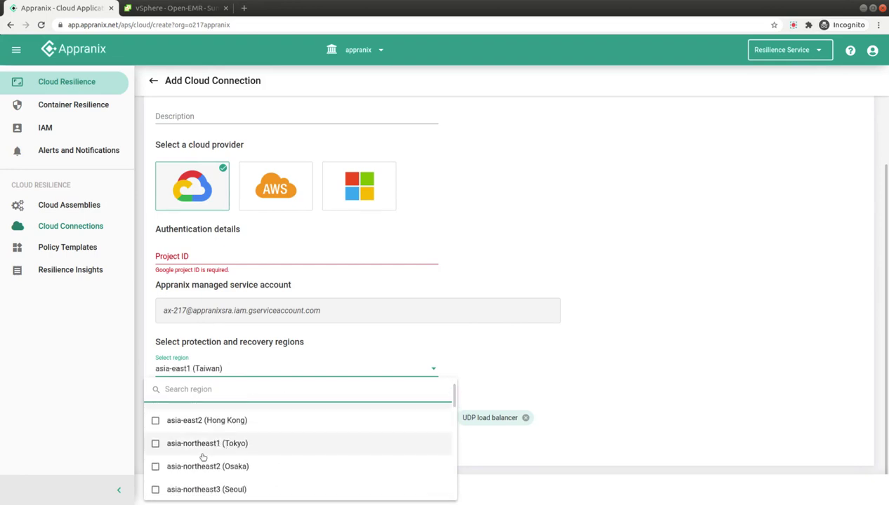
scroll(203, 457, up, 1)
click(178, 440)
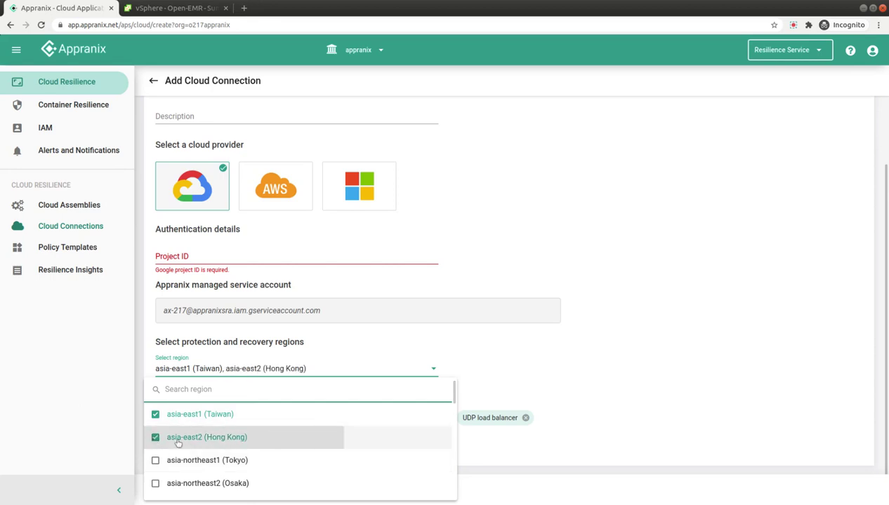
click(609, 370)
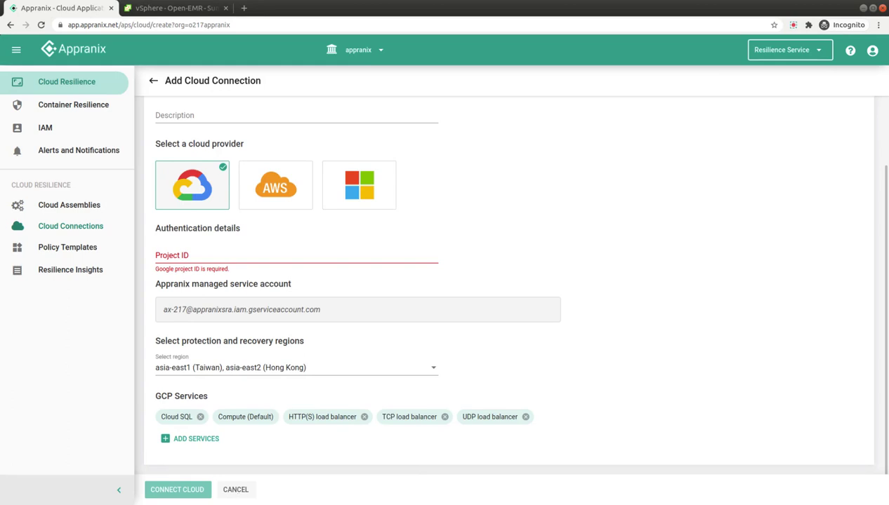
click(236, 490)
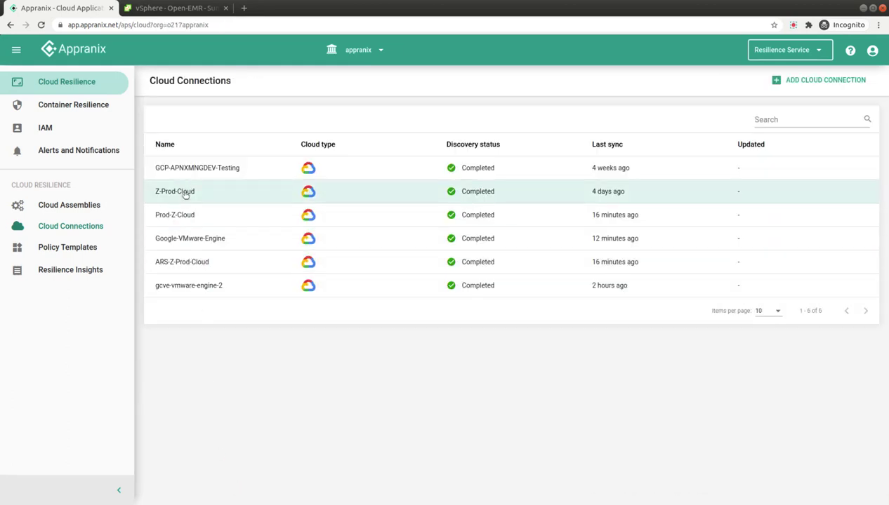
- Open the Google Cloud VMware Engine configuration of the Google-VMware-Engine connection for editing
click(176, 243)
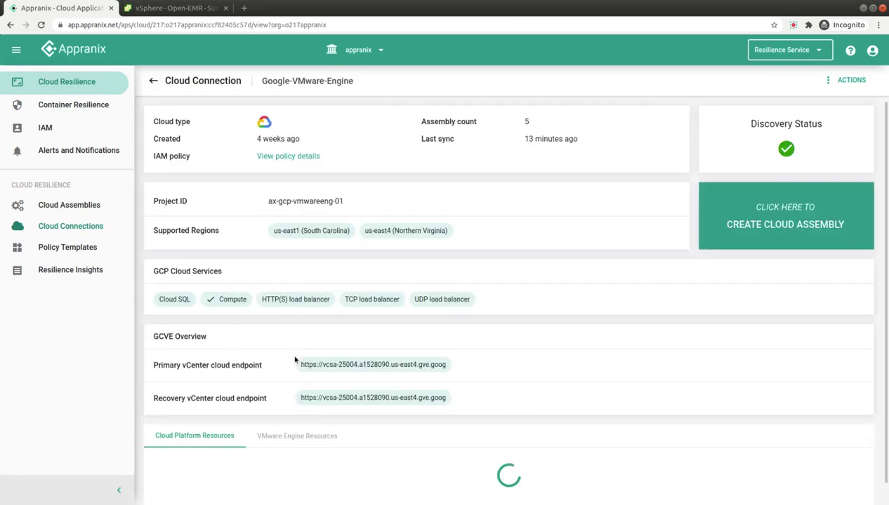
click(825, 80)
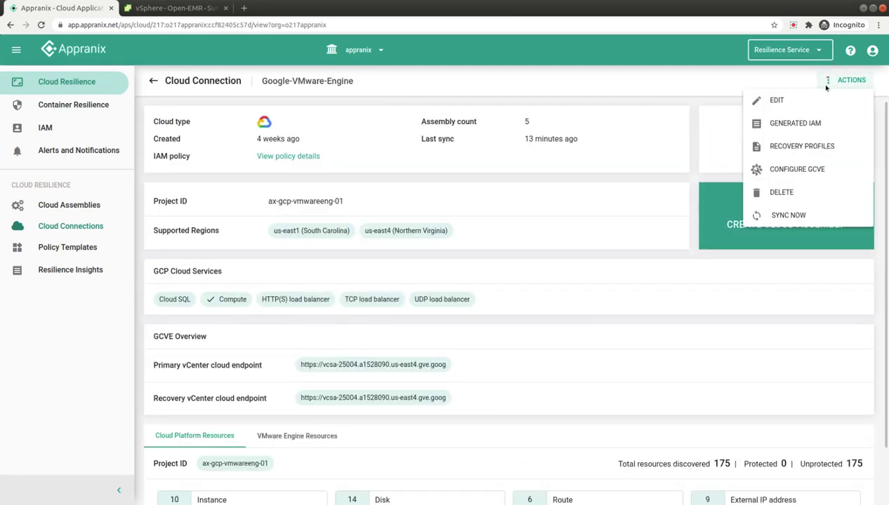
click(799, 171)
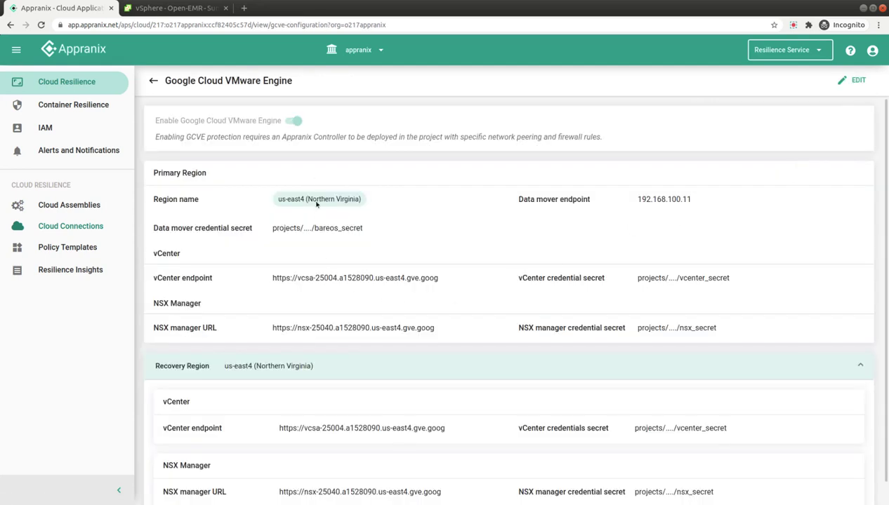
click(856, 81)
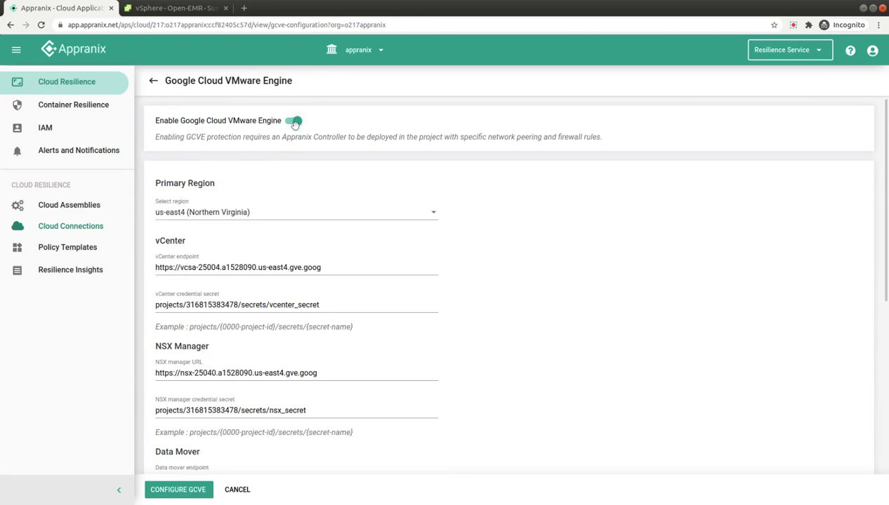
- Compare the primary region's vCenter endpoint with the base address of the vSphere Client page, and return to the Appranix configuration
scroll(513, 233, down, 2)
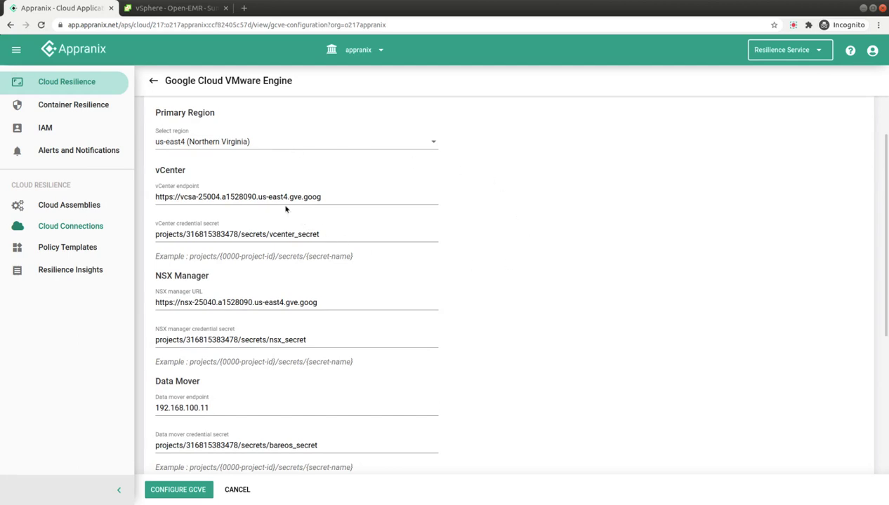
drag(319, 197, 155, 198)
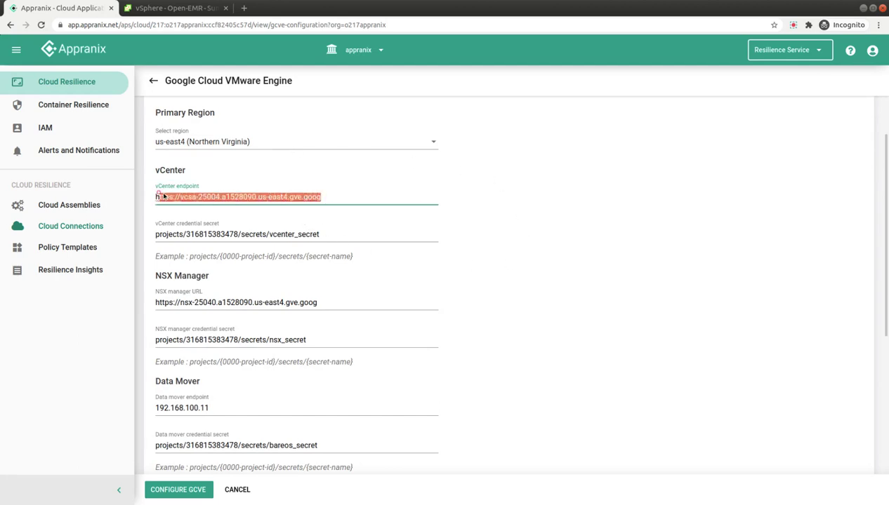
click(159, 9)
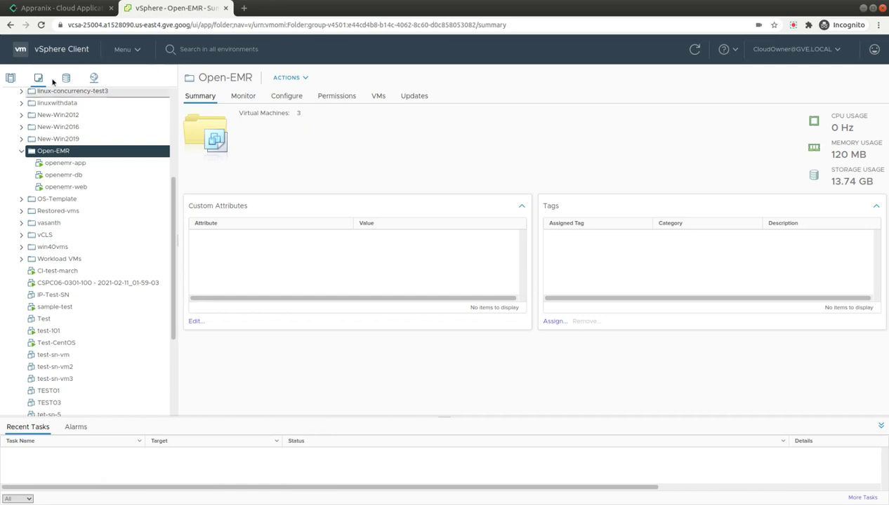
click(86, 27)
click(186, 25)
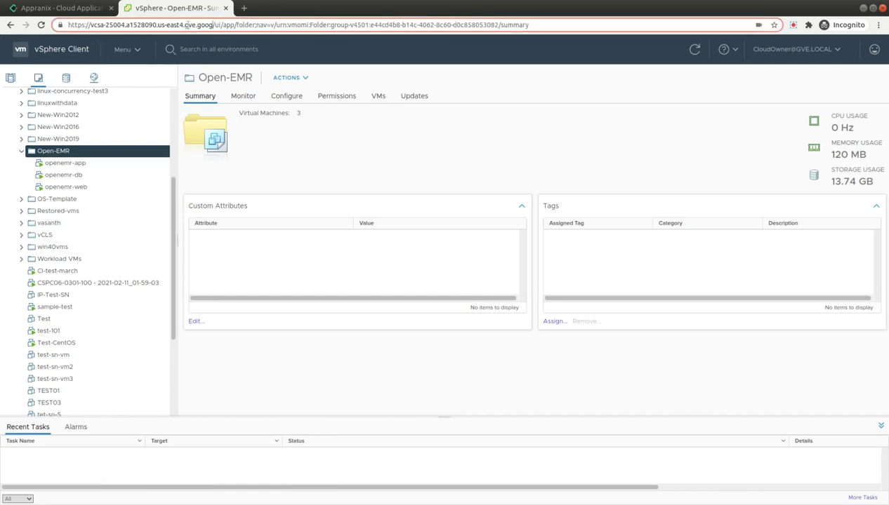
drag(215, 26, 184, 25)
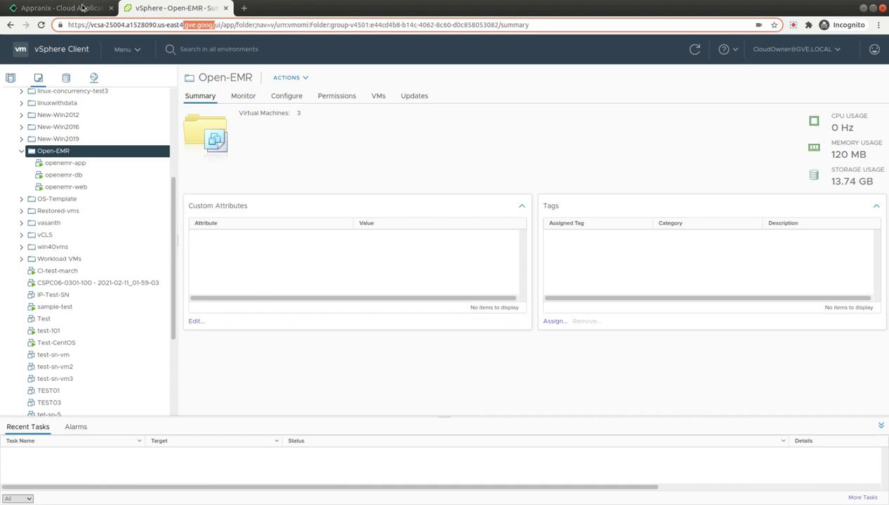
click(82, 7)
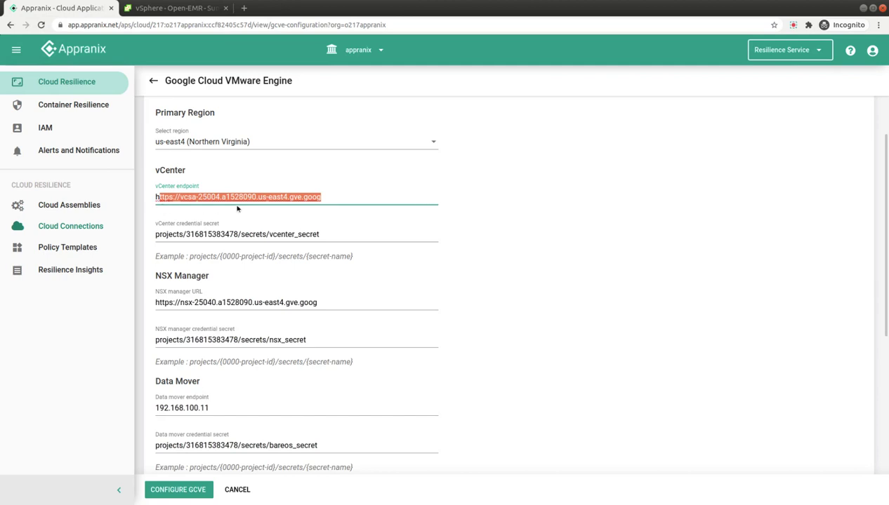
- Check the primary region's vCenter credential secret and NSX manager URL, and save the GCVE configuration
click(257, 237)
drag(319, 234, 155, 234)
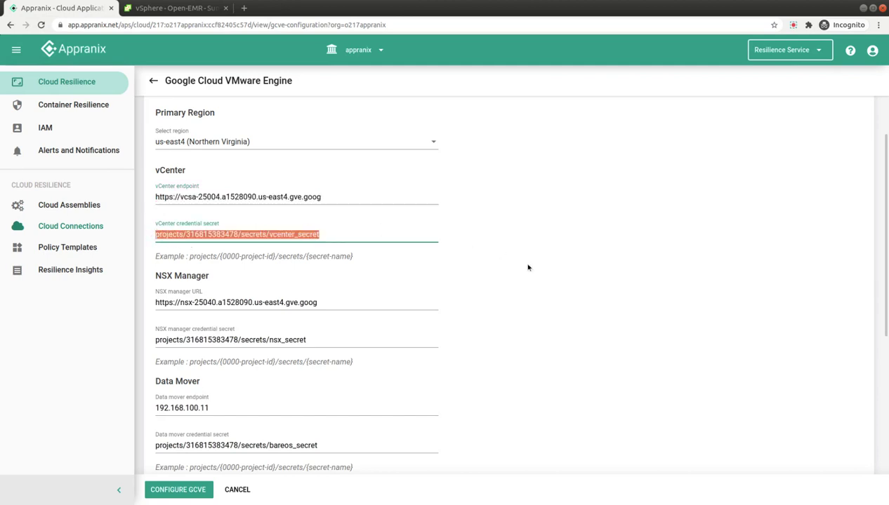
click(349, 238)
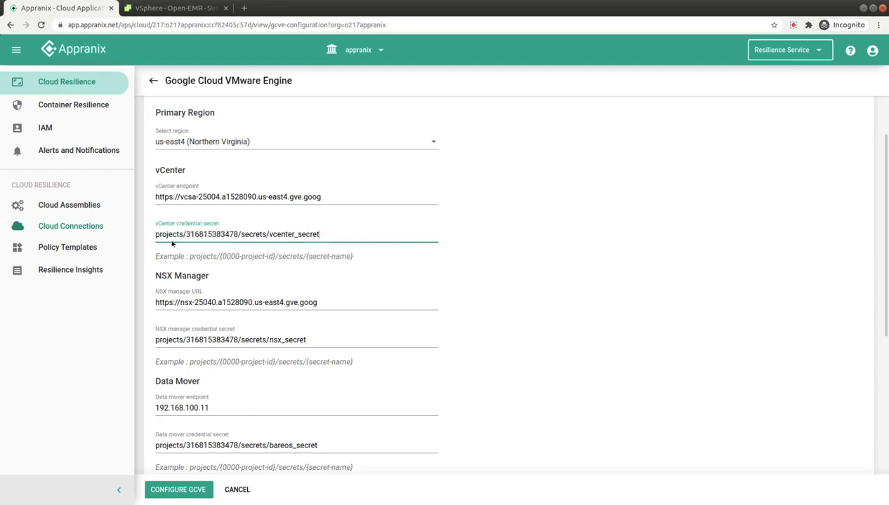
click(500, 302)
scroll(549, 368, down, 3)
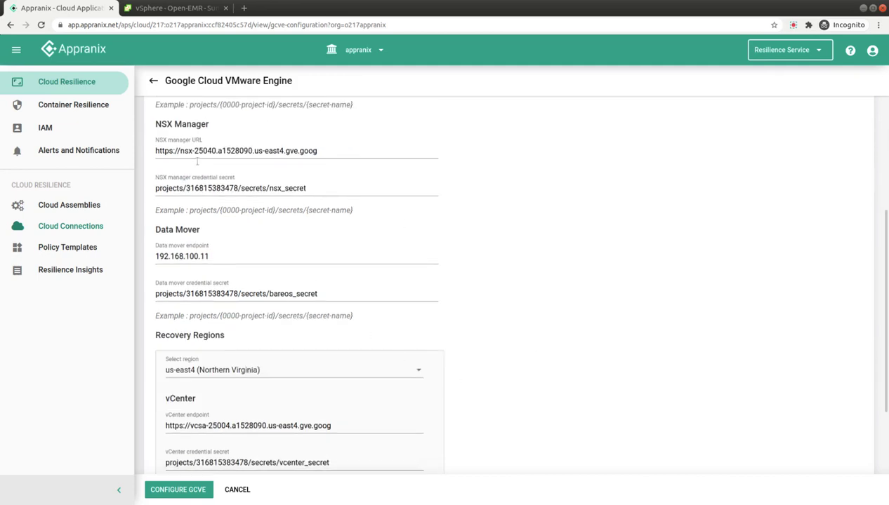
drag(328, 150, 156, 151)
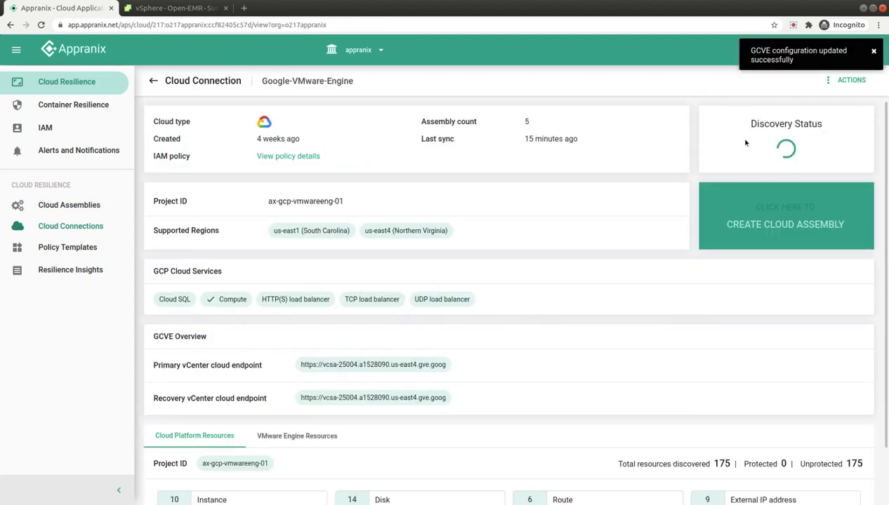
- Review the VMware Engine resources discovered for the Google-VMware-Engine connection
scroll(765, 294, down, 2)
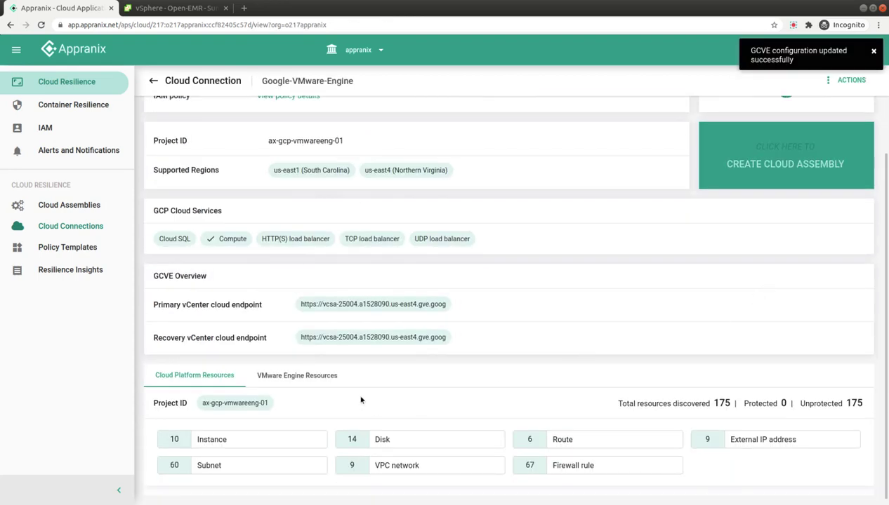
click(301, 380)
scroll(544, 378, down, 2)
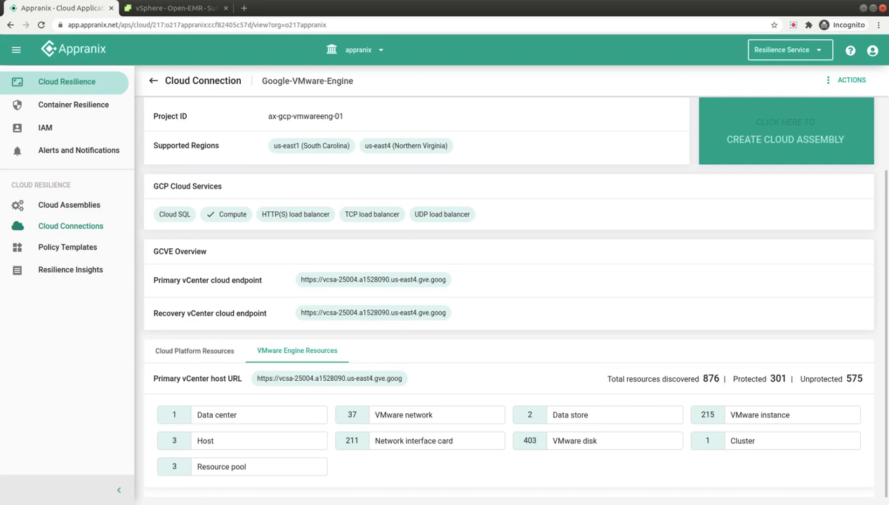
scroll(482, 294, up, 2)
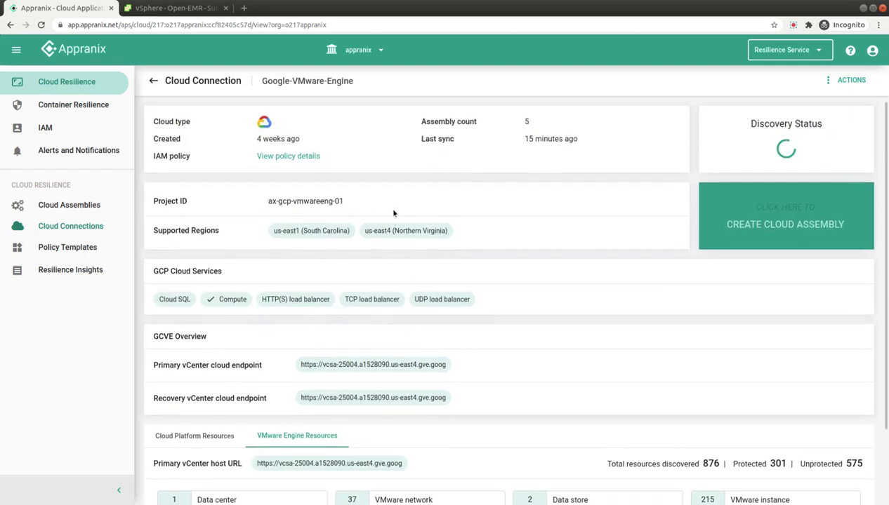
- Start a new cloud assembly named gcve-cloud-assembly-demo with the TestDailyPolicy protection policy
click(71, 208)
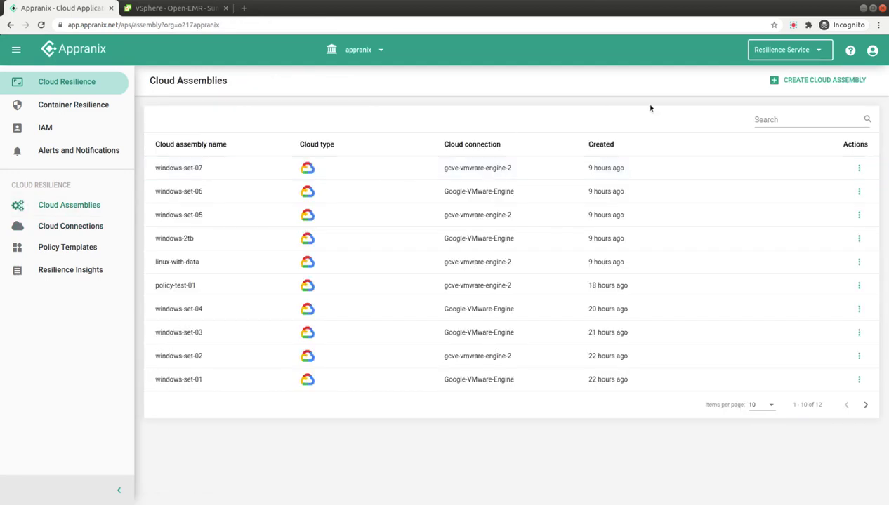
click(789, 84)
click(213, 201)
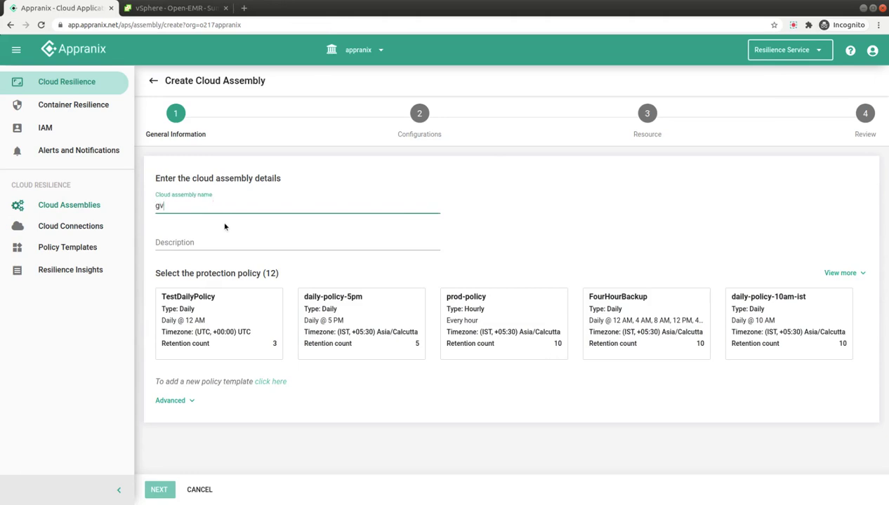
text(gcve-cloud-assembly-demo)
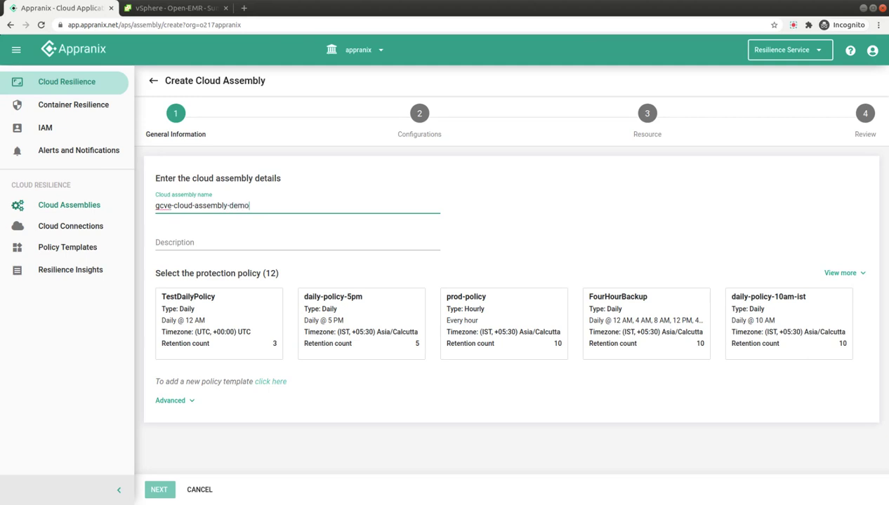
click(200, 318)
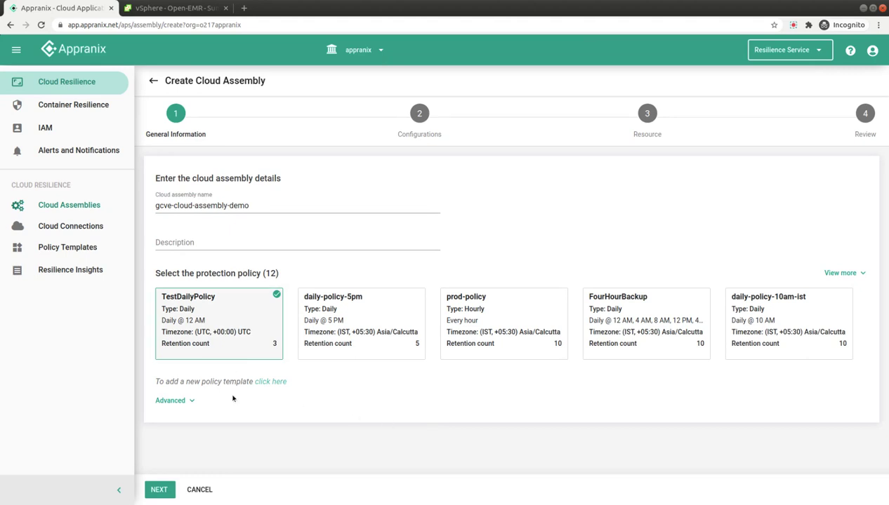
- Set the policy to activate immediately in the advanced options and proceed to the assembly's Configurations stage
click(176, 399)
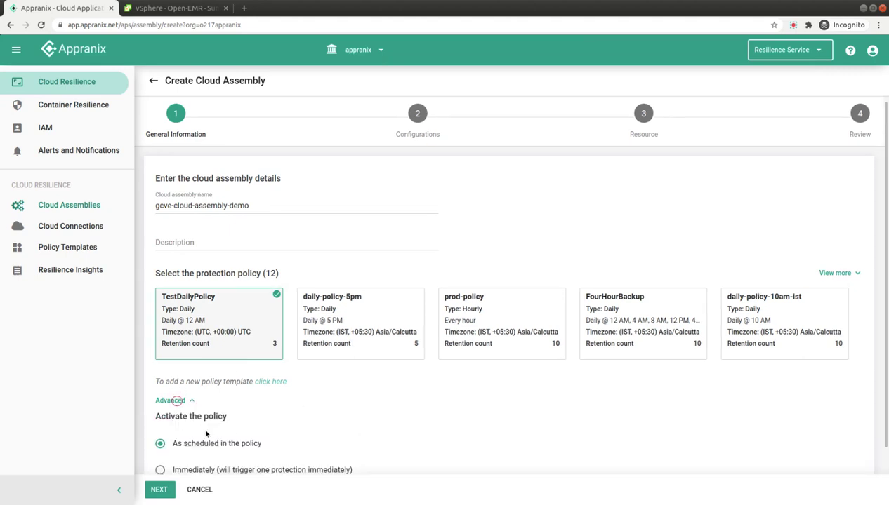
click(182, 467)
scroll(580, 429, down, 2)
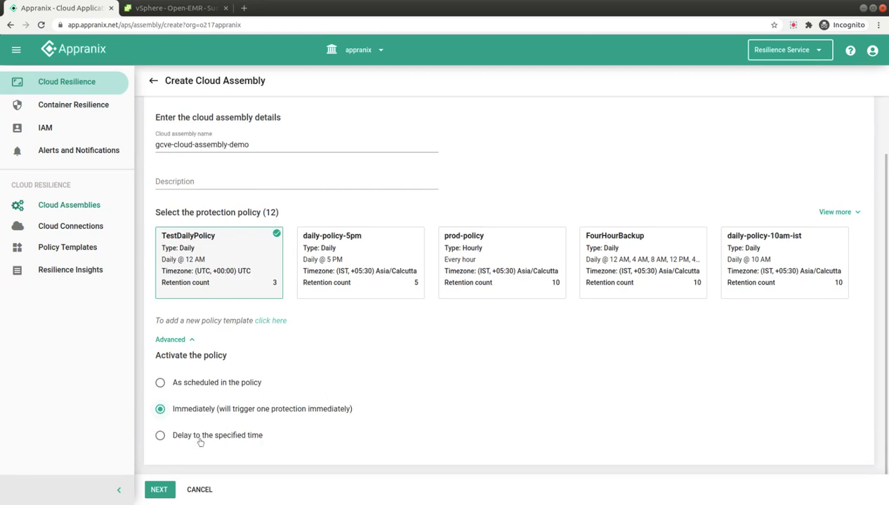
click(159, 490)
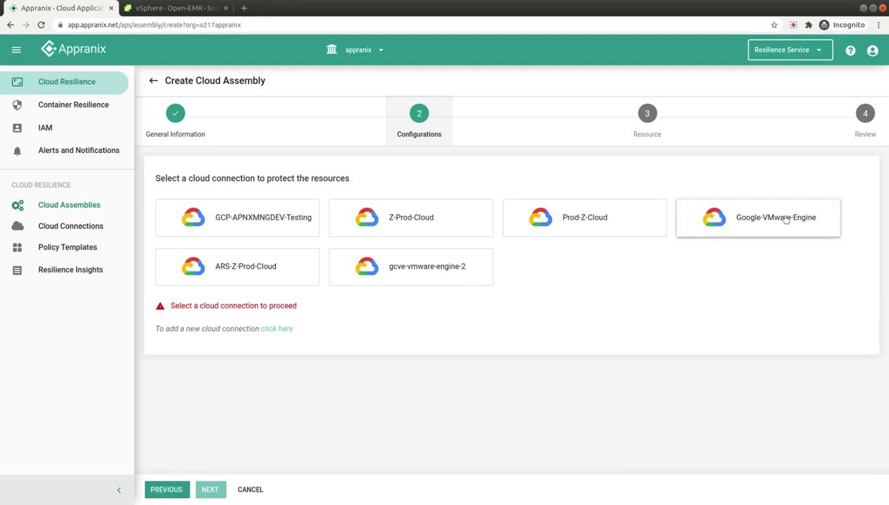
- Choose the Google-VMware-Engine connection with us-east4 (Northern Virginia) as the primary region and proceed to the Resource stage
click(784, 215)
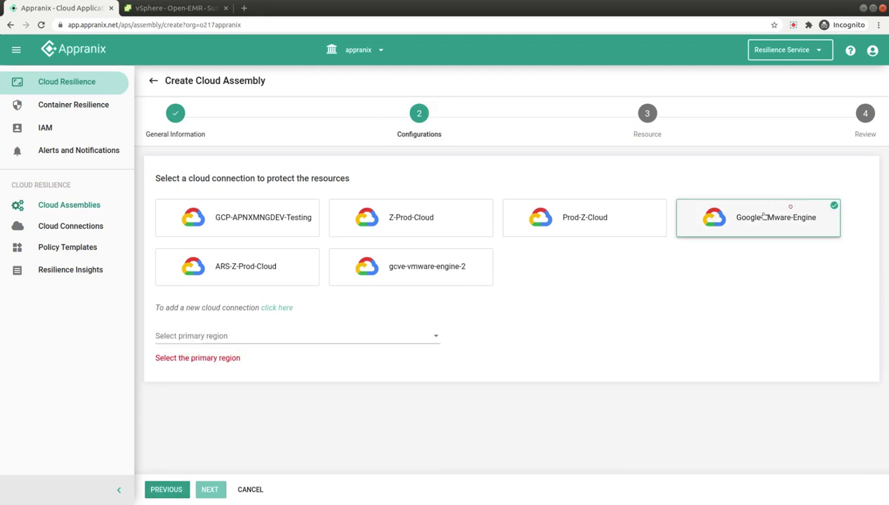
click(191, 337)
click(189, 357)
click(220, 335)
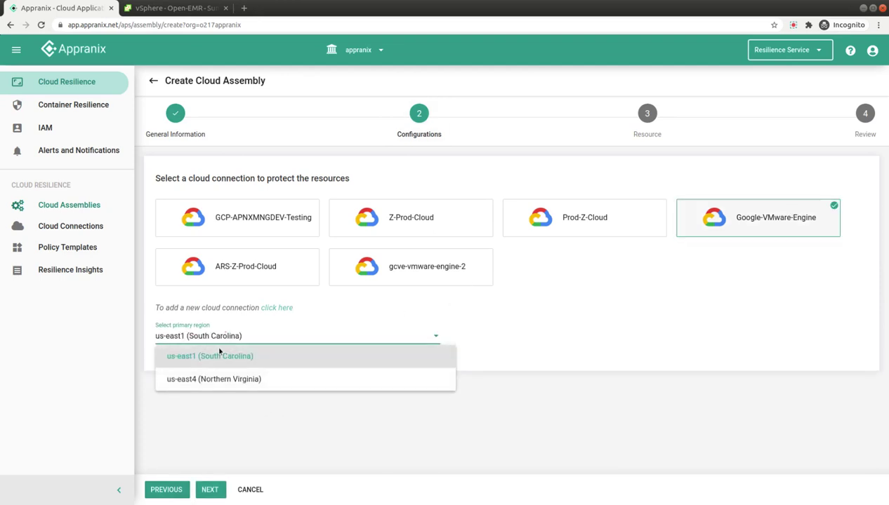
click(211, 379)
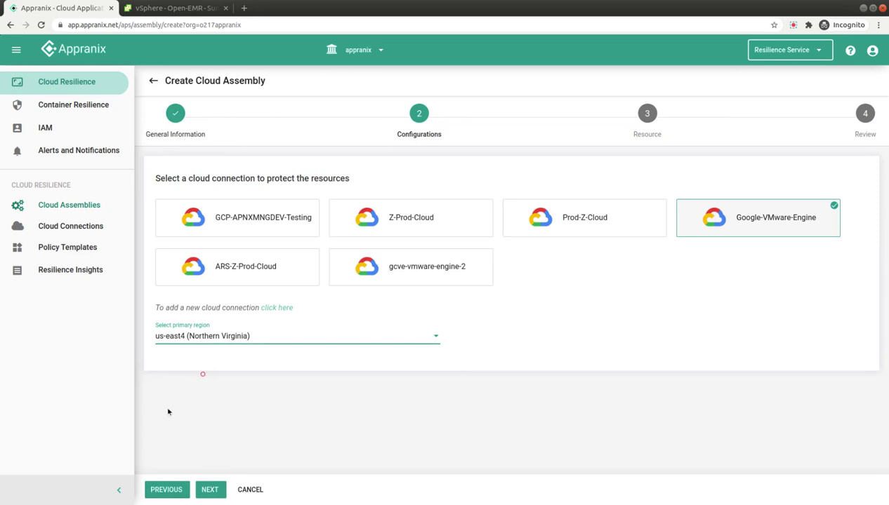
click(208, 487)
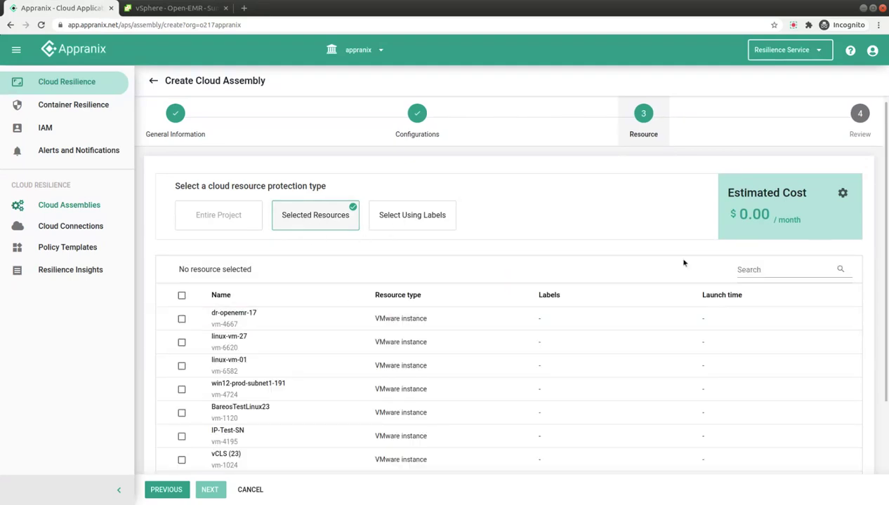
- Search the resources for openemr-app and select that VMware instance for protection
click(791, 271)
text(ope)
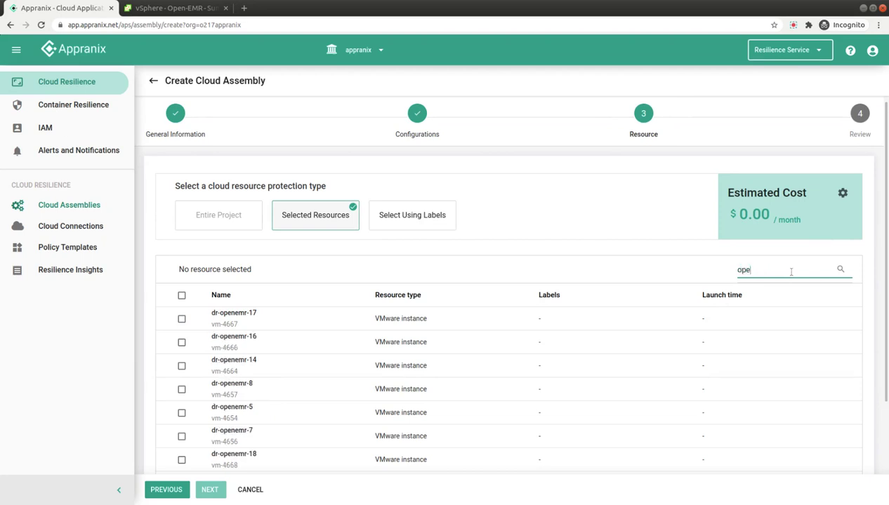
text(n-em)
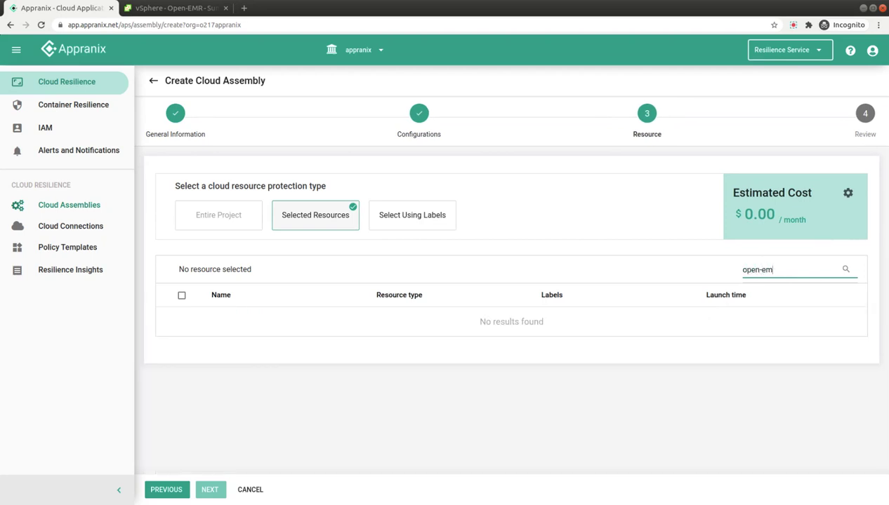
key(BackSpace)
key(BackSpace)
key(BackSpace)
text(em)
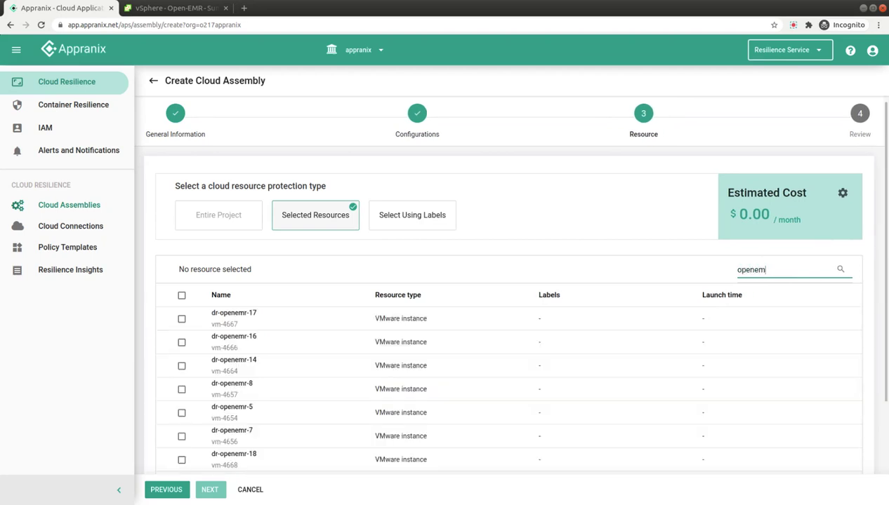
click(186, 7)
click(63, 8)
click(766, 269)
text(-app)
click(181, 319)
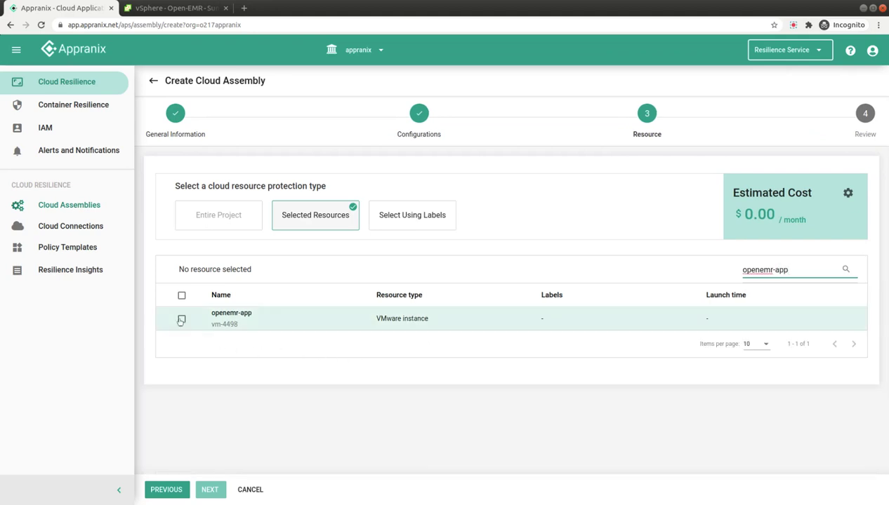
- Filter the resources by openemr-db and add that VMware instance to the selection
click(787, 271)
key(BackSpace)
key(BackSpace)
key(BackSpace)
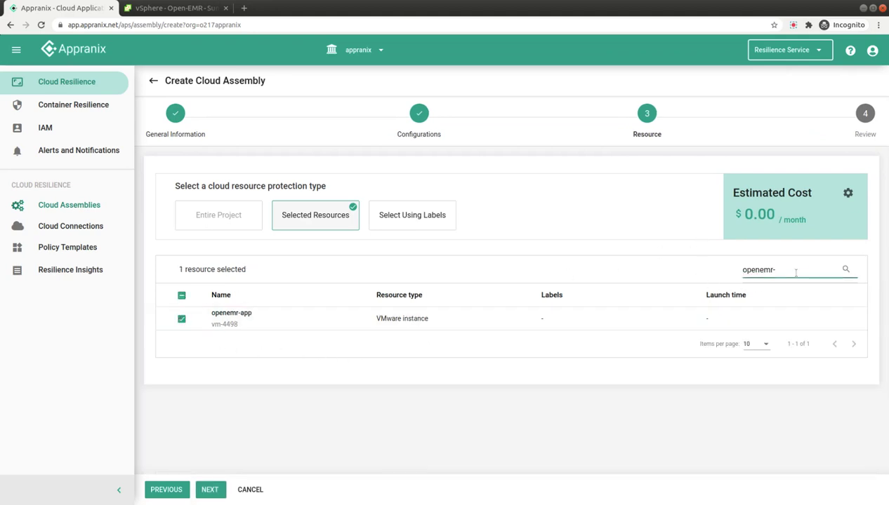
text(db)
click(181, 319)
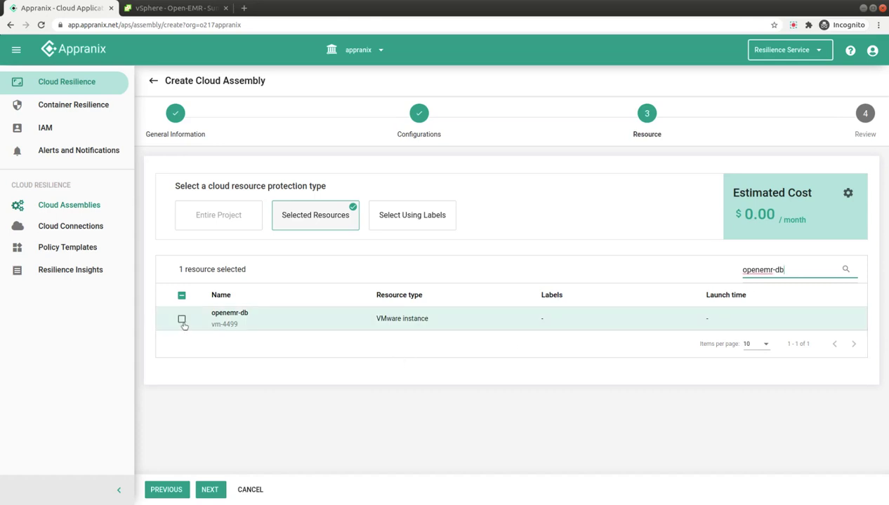
- Filter the resources by openemr-web and add that VMware instance to the selection
click(801, 273)
key(BackSpace)
key(BackSpace)
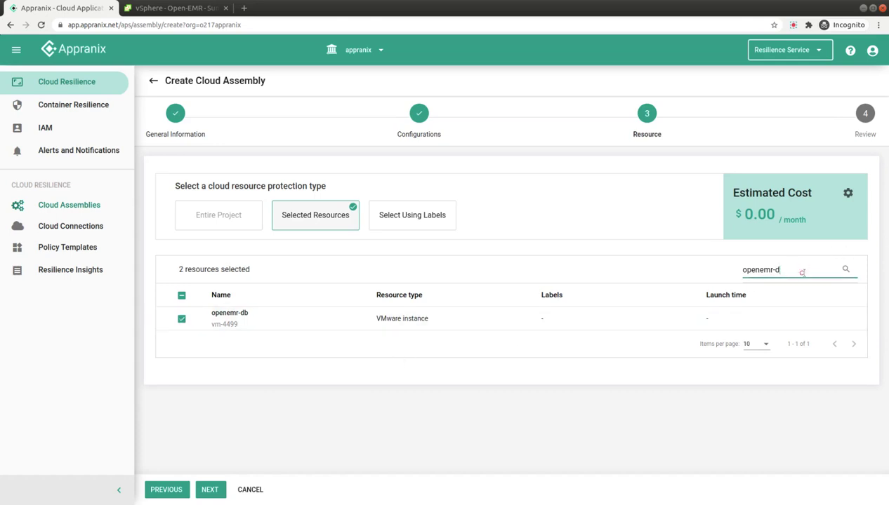
text(web)
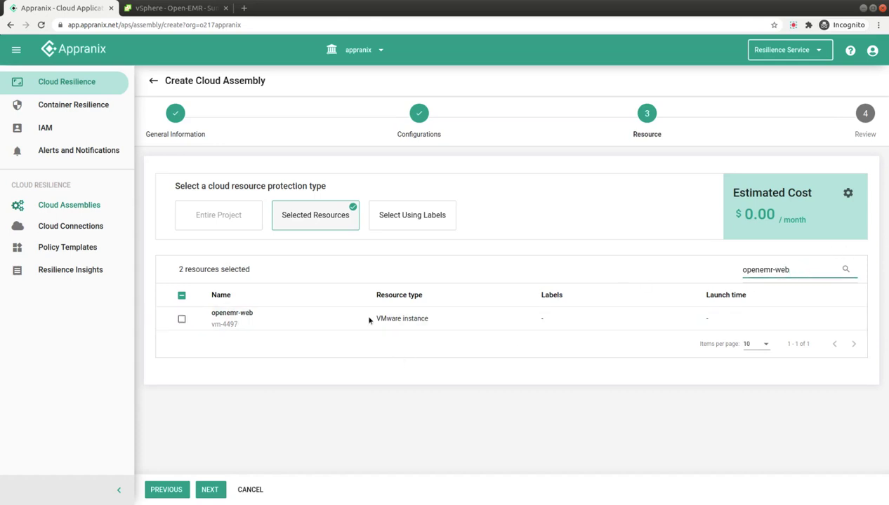
click(181, 319)
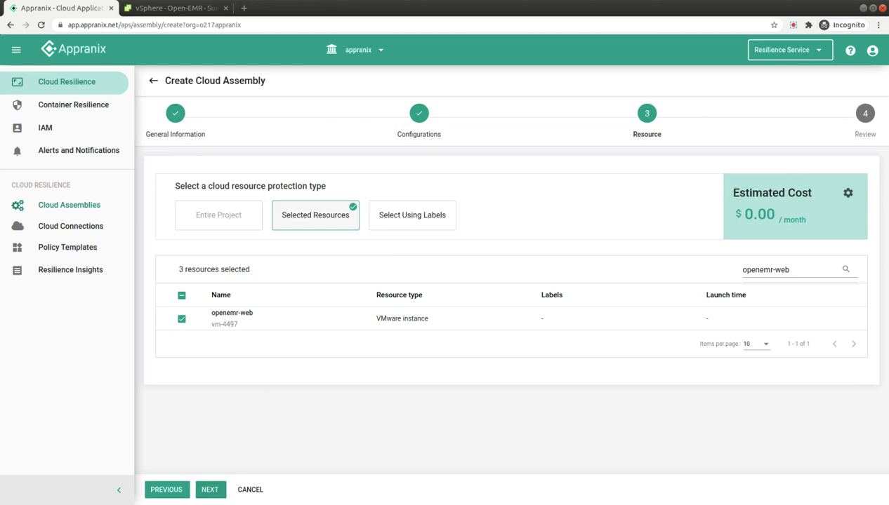
- Proceed to the Review stage, check the assembly's settings and finish creating the cloud assembly
click(209, 489)
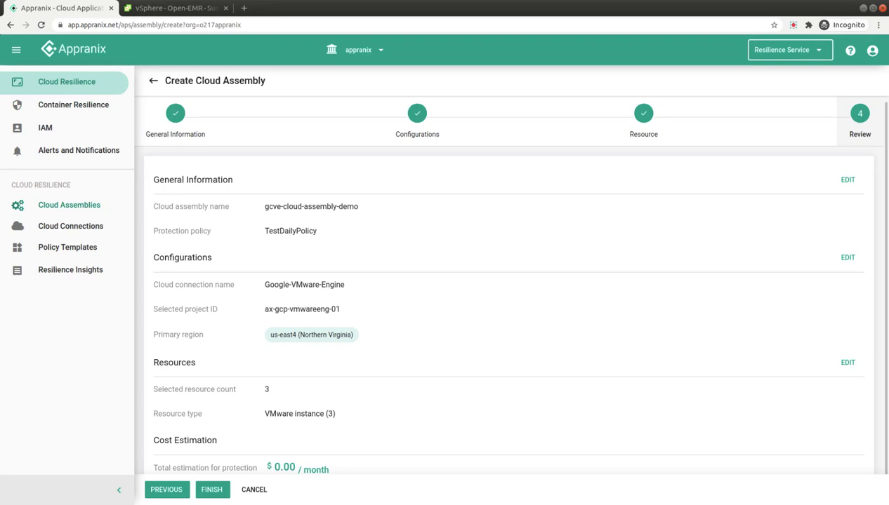
scroll(395, 367, down, 1)
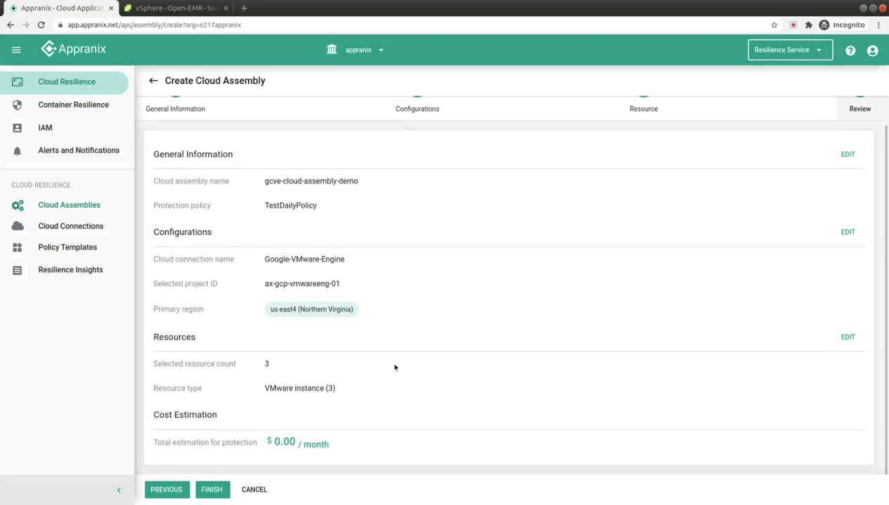
click(212, 490)
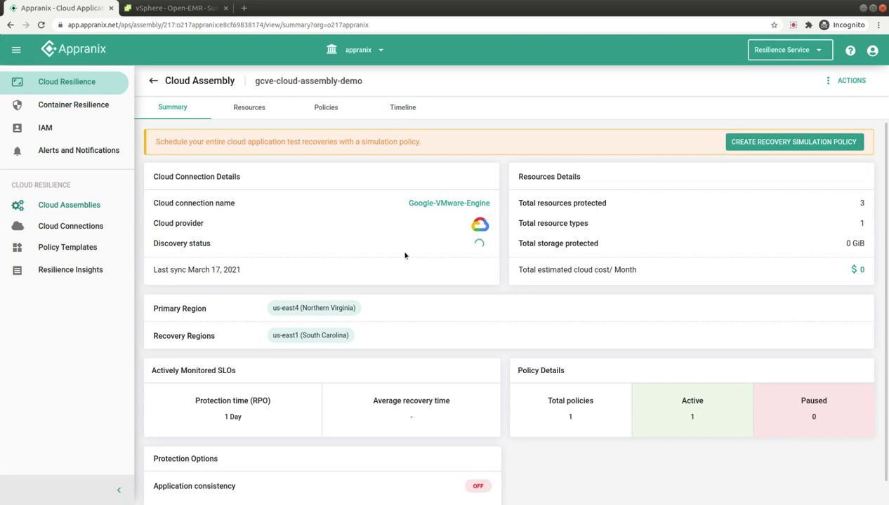
- Examine the new assembly's resource graph and its list of VMware disk resources
click(249, 109)
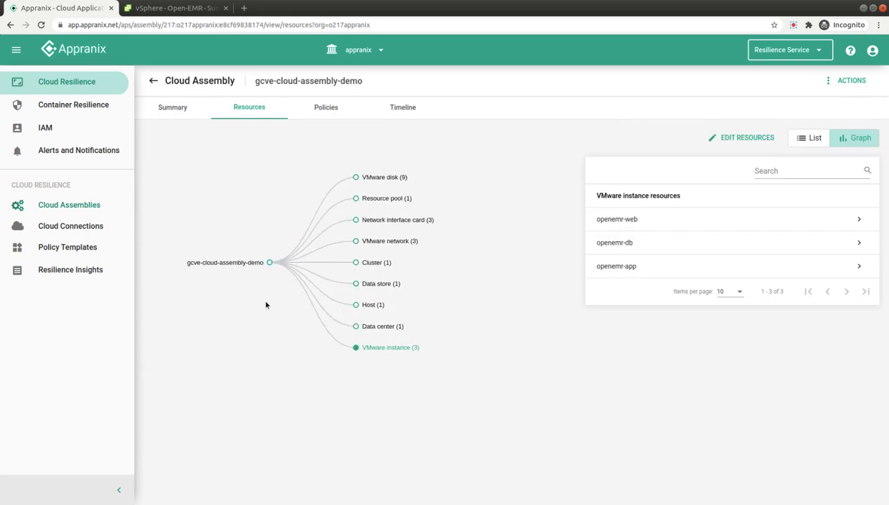
click(384, 177)
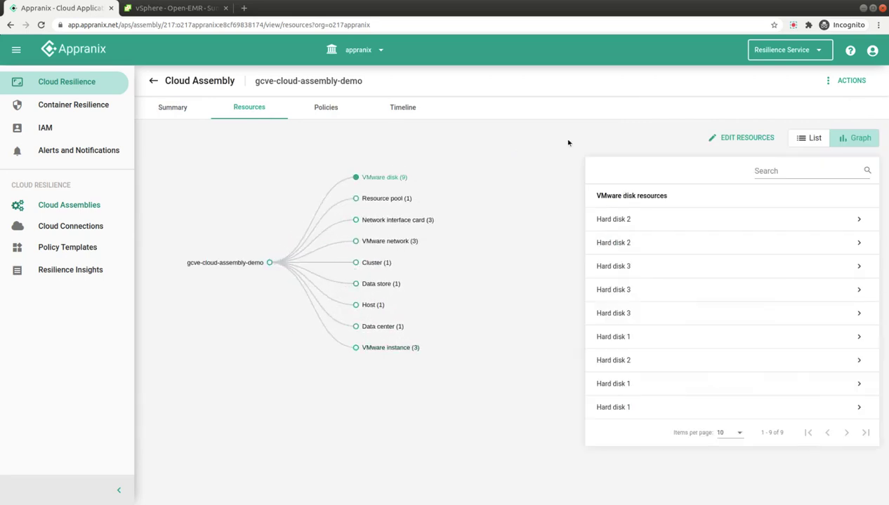
- Open the assembly's TestDailyPolicy protection policy for editing and enable incremental protection
click(327, 111)
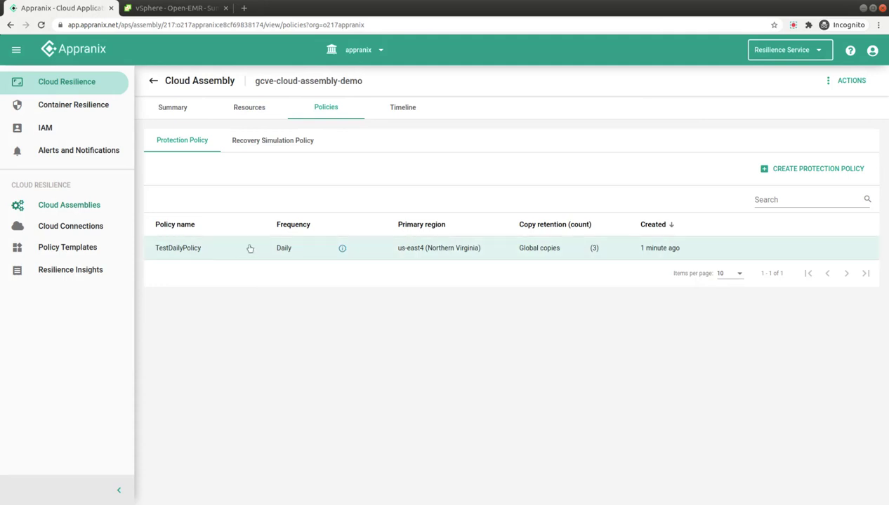
click(249, 249)
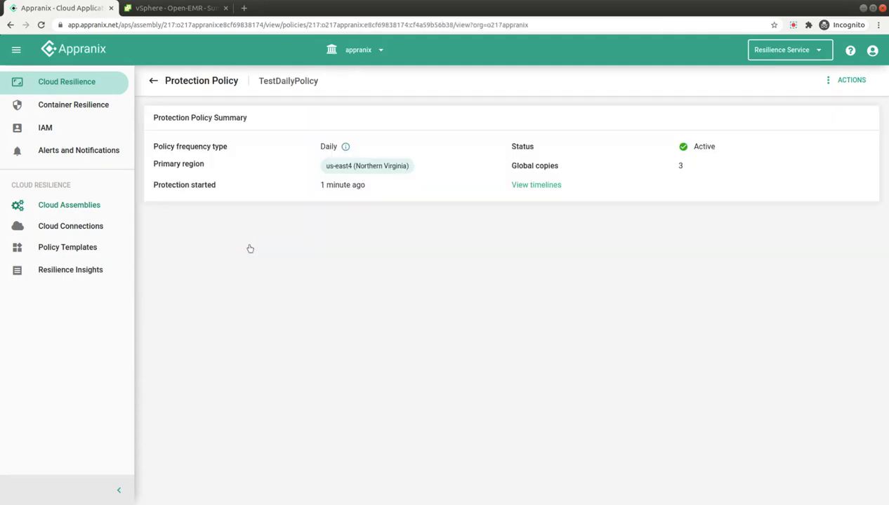
click(842, 83)
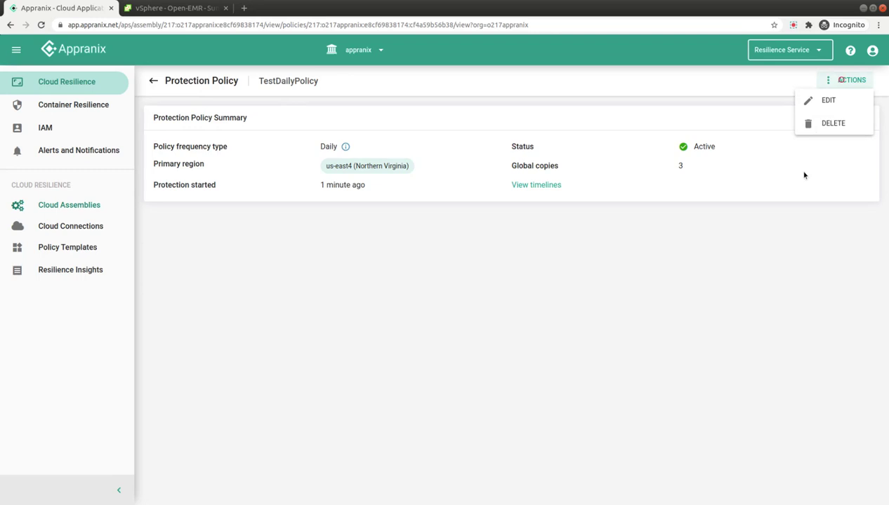
click(828, 107)
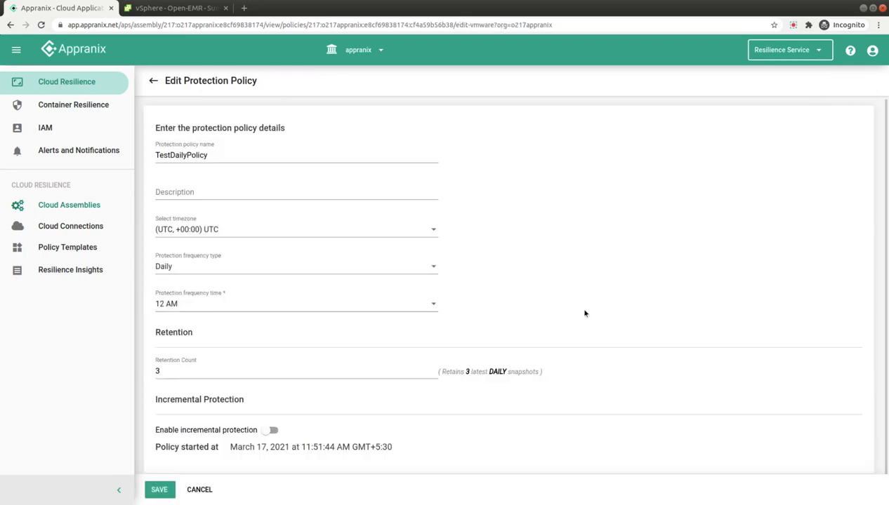
click(273, 422)
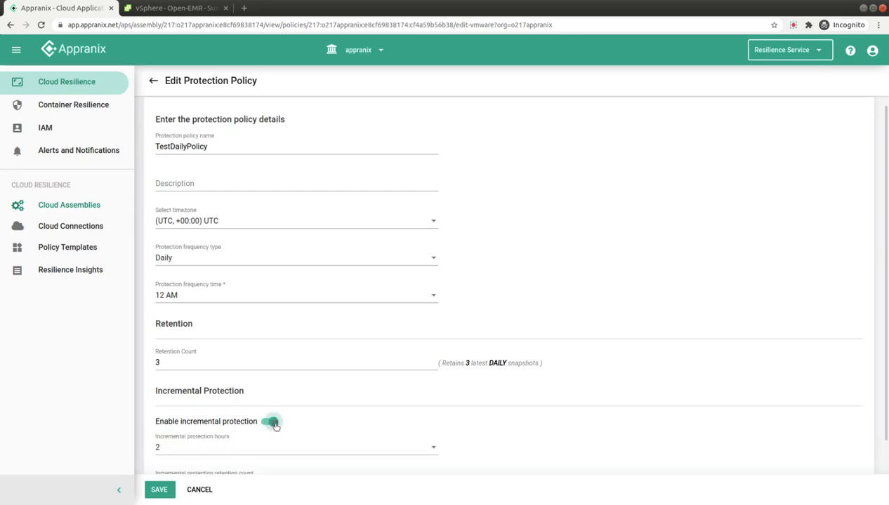
scroll(449, 431, down, 2)
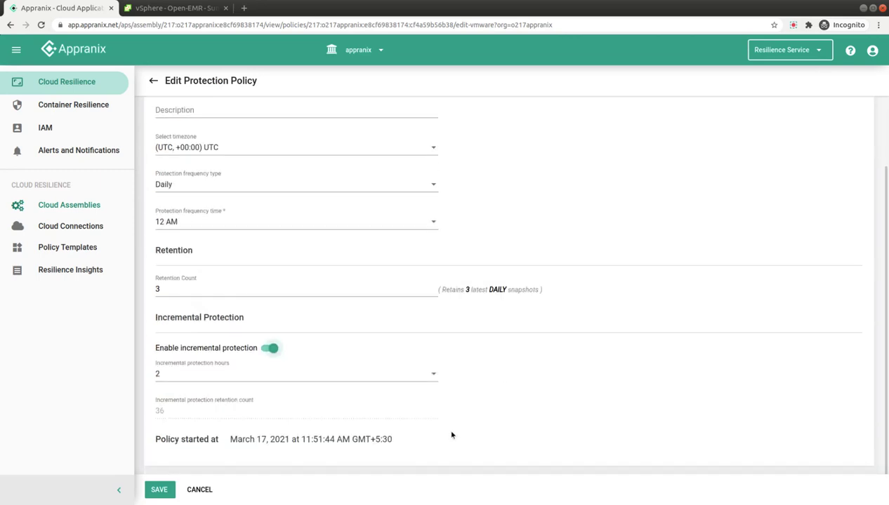
- Set the incremental protection hours to 12 and save the protection policy
click(182, 380)
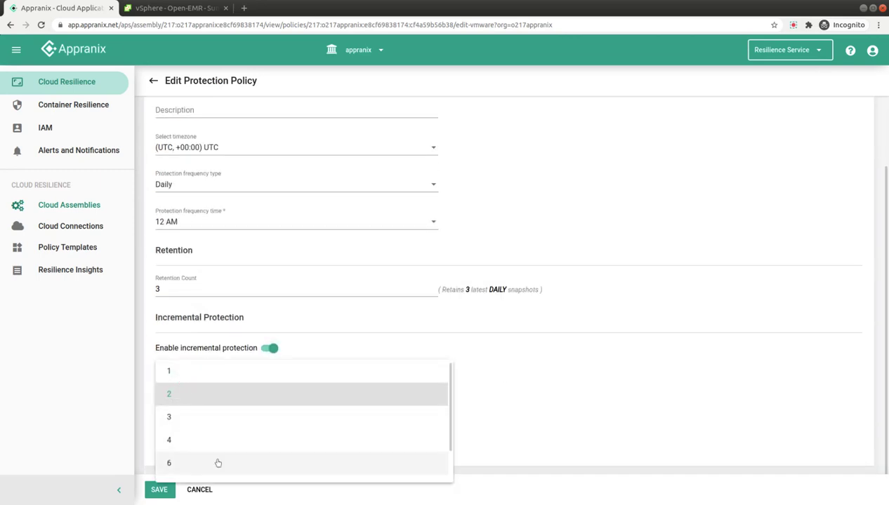
scroll(215, 463, down, 1)
scroll(209, 469, down, 1)
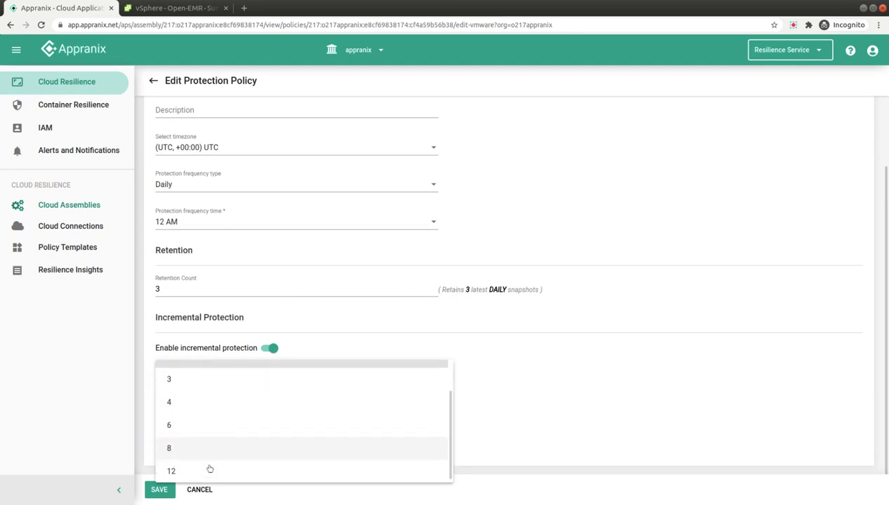
click(188, 469)
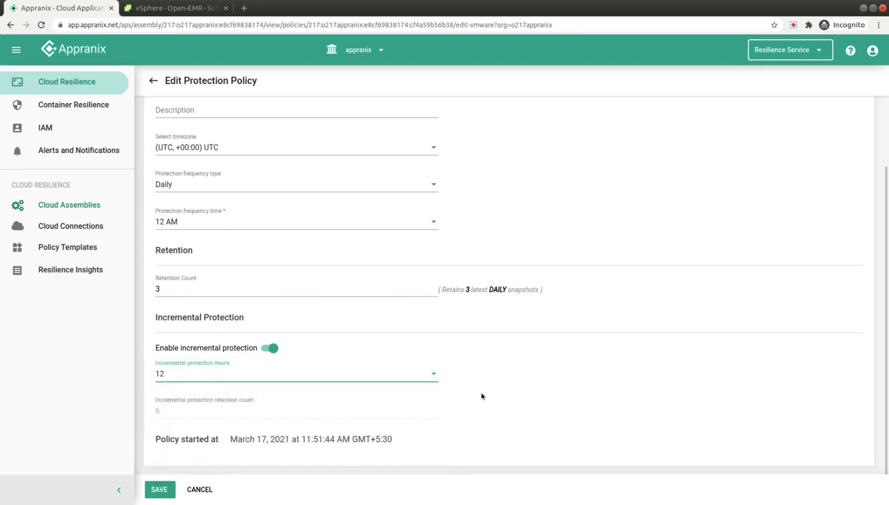
click(562, 382)
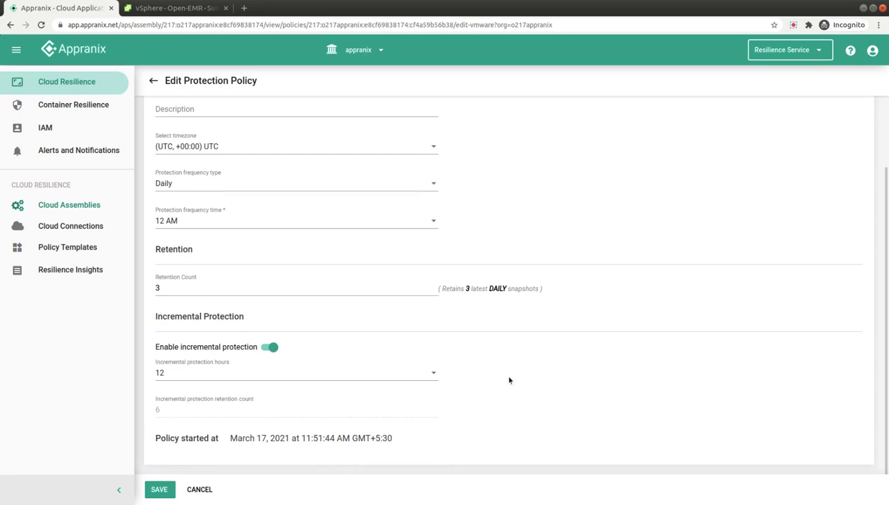
click(155, 492)
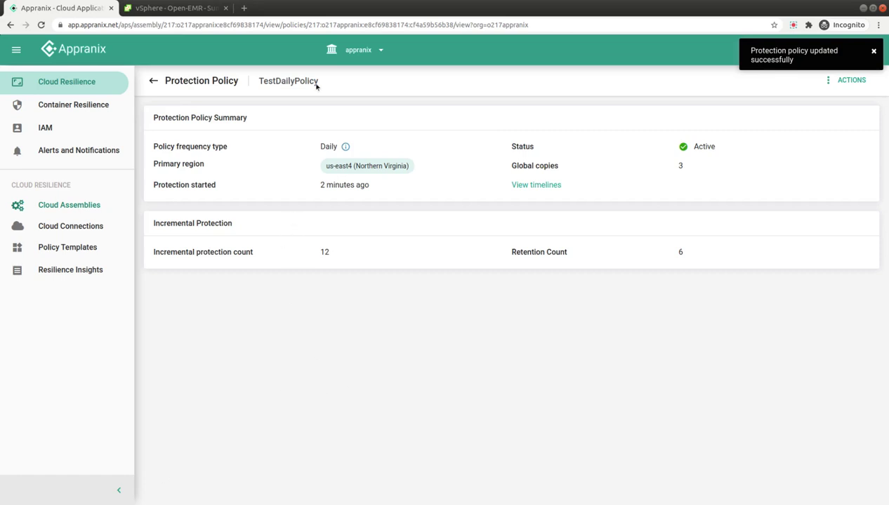
- Return to the cloud assembly and check its summary and protection timeline
click(154, 81)
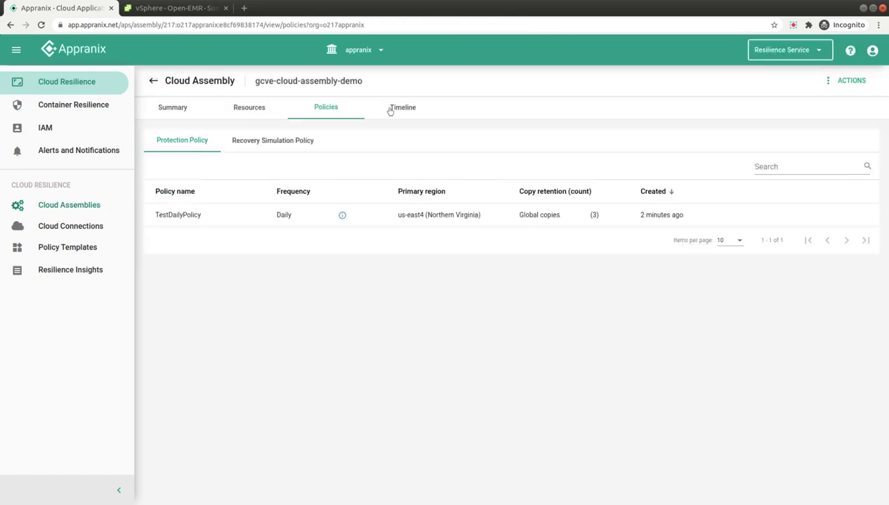
click(393, 109)
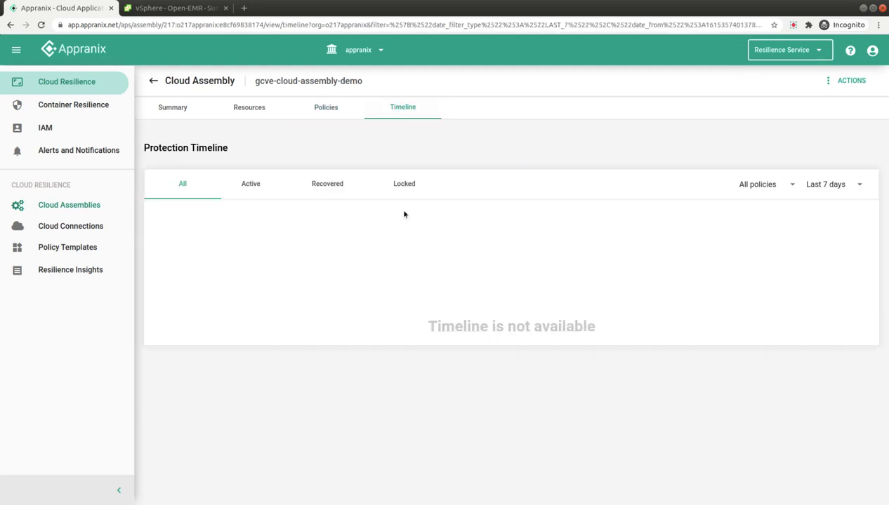
click(172, 108)
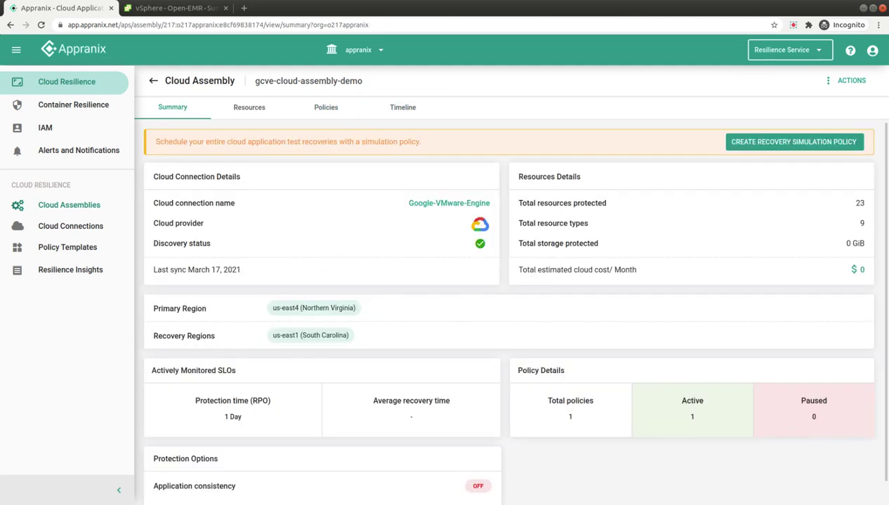
click(396, 107)
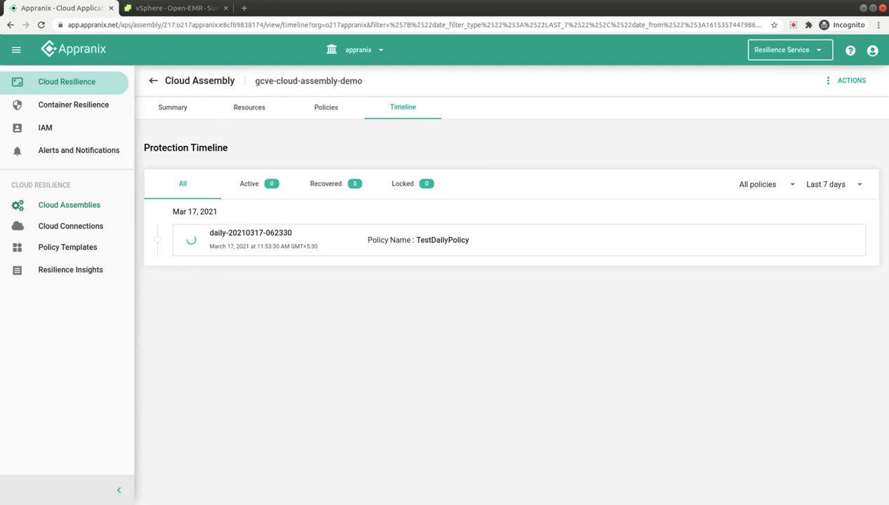
- Open the daily TestDailyPolicy entry in the protection timeline and examine its snapshot creation logs
click(182, 240)
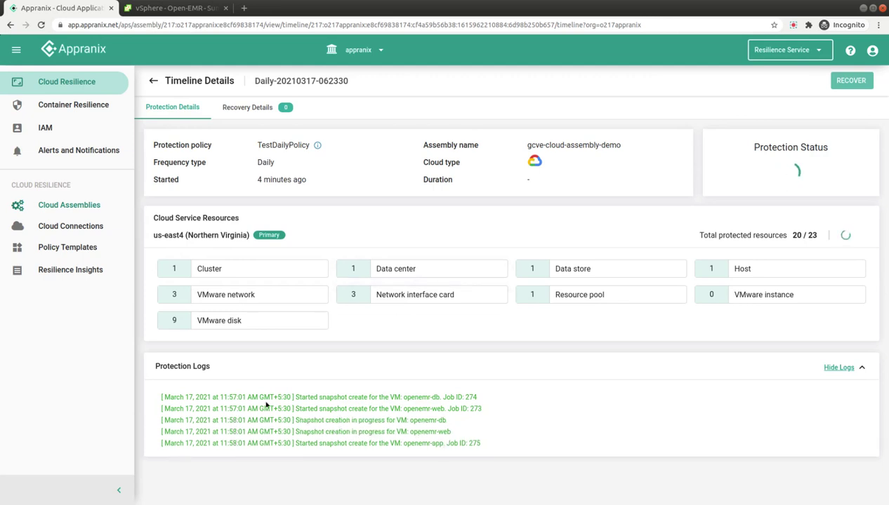
drag(299, 395, 499, 446)
click(504, 449)
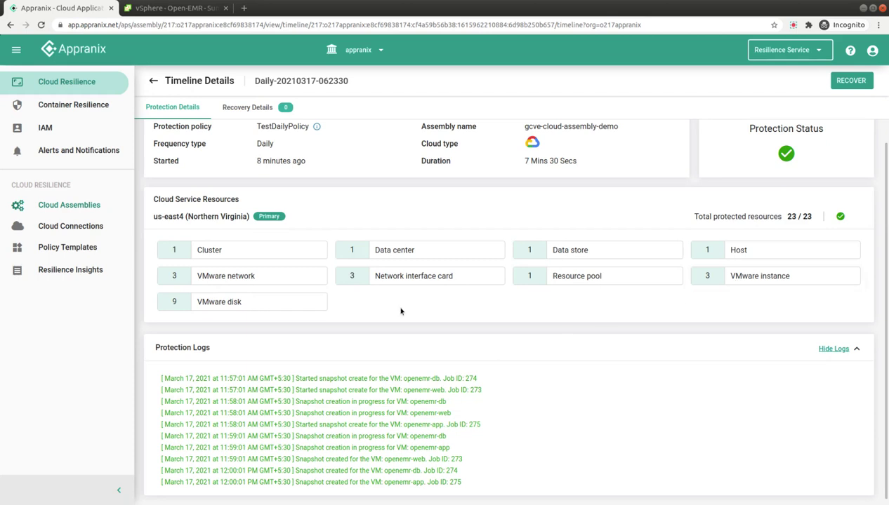
- Return to the assembly timeline, reopen the daily TestDailyPolicy entry and start recovering its resources
scroll(621, 446, up, 1)
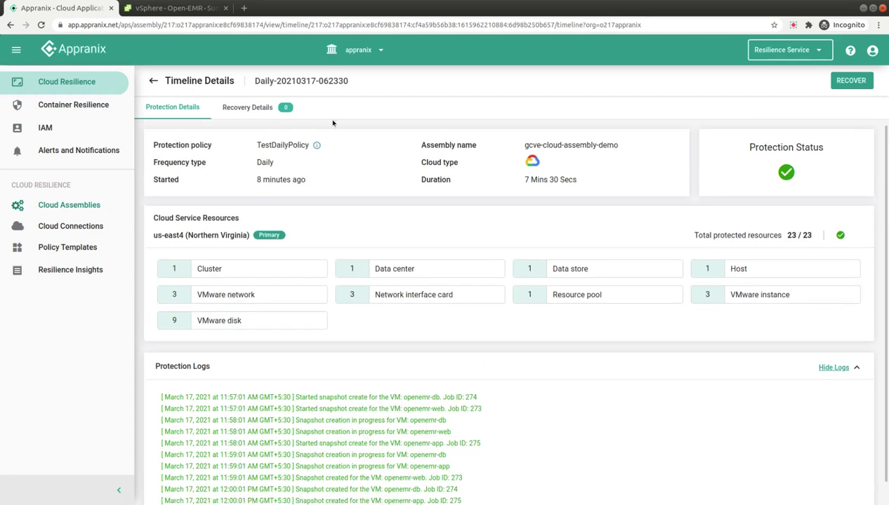
click(153, 81)
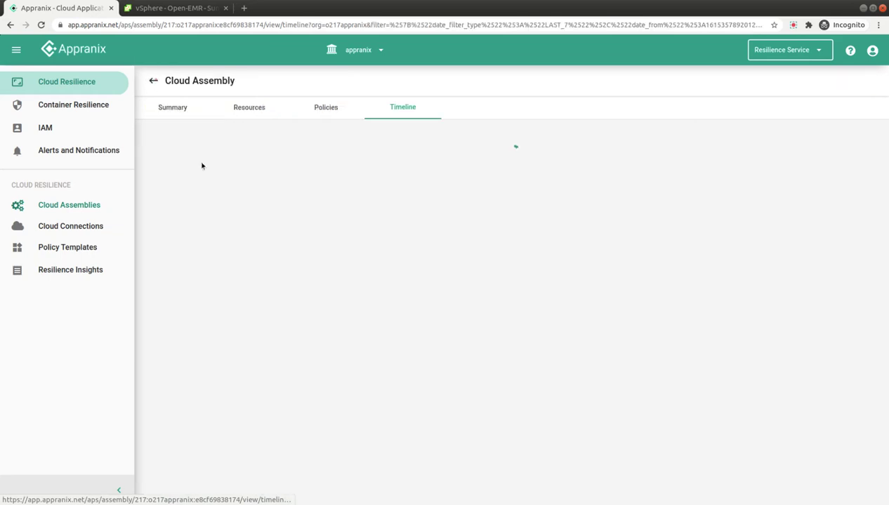
click(350, 244)
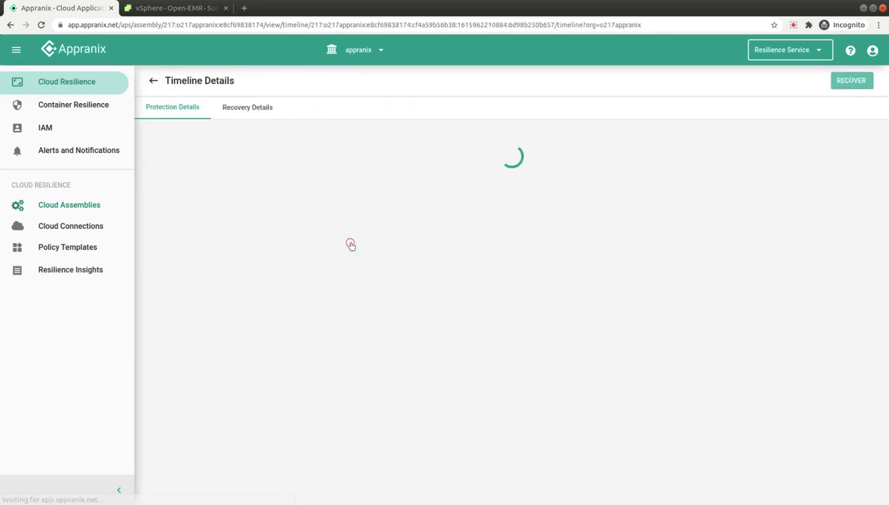
click(849, 83)
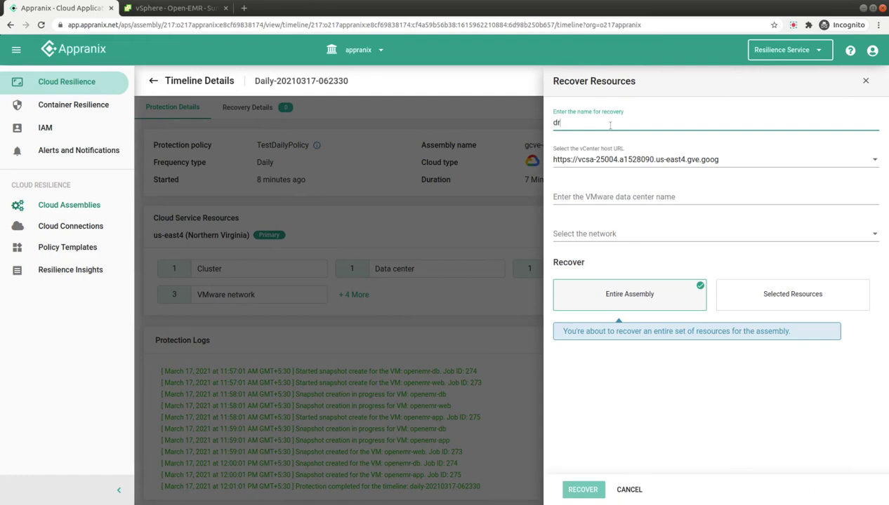
- Name the recovery dr-test, enter Datacenter as the VMware data center and choose the dr-openemr network
text(dr-test)
click(599, 201)
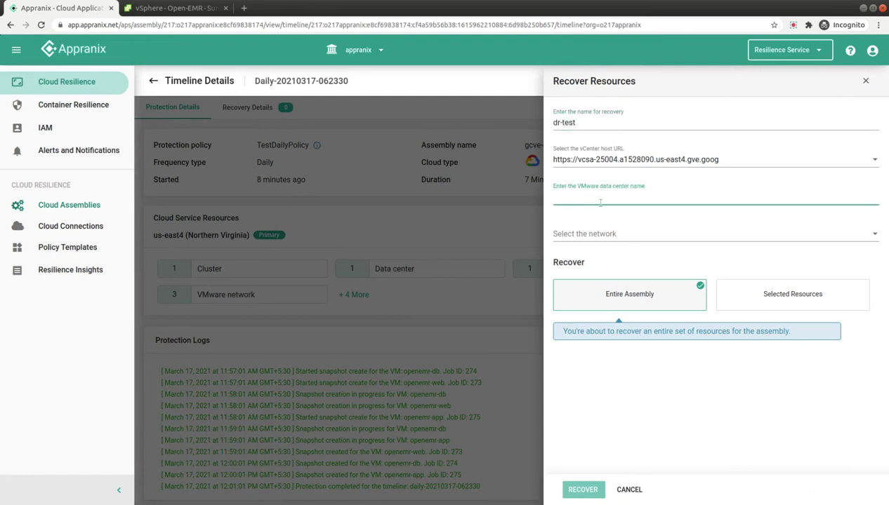
text(Datacenter)
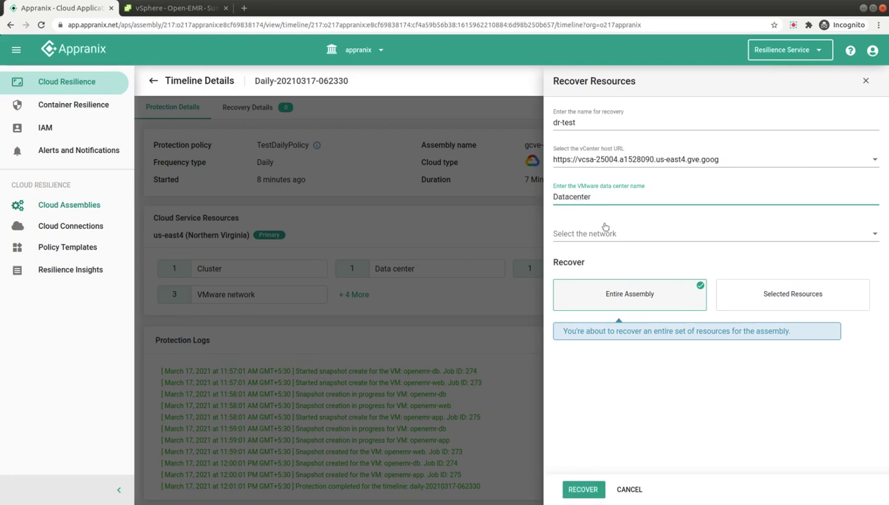
click(603, 230)
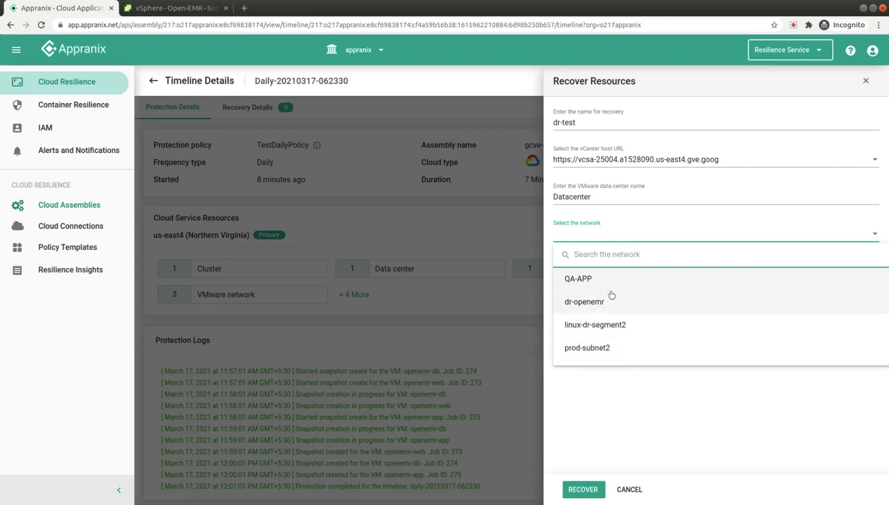
text(dr)
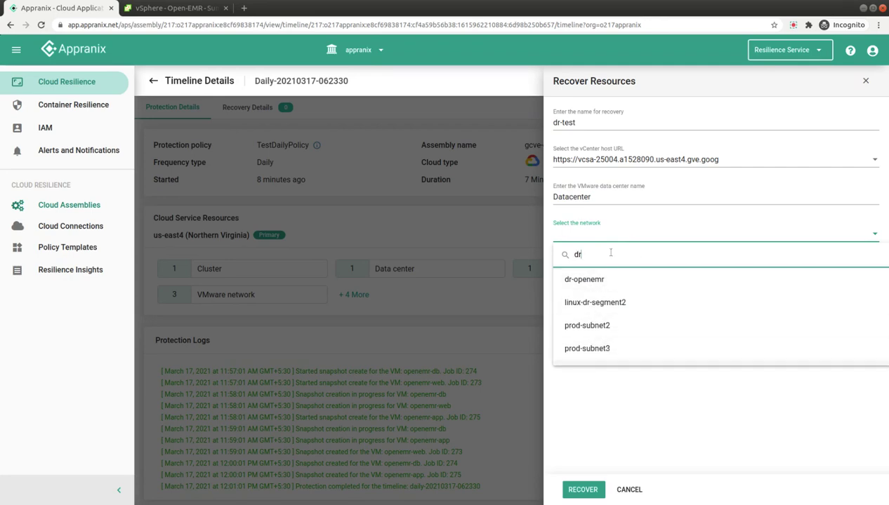
click(586, 281)
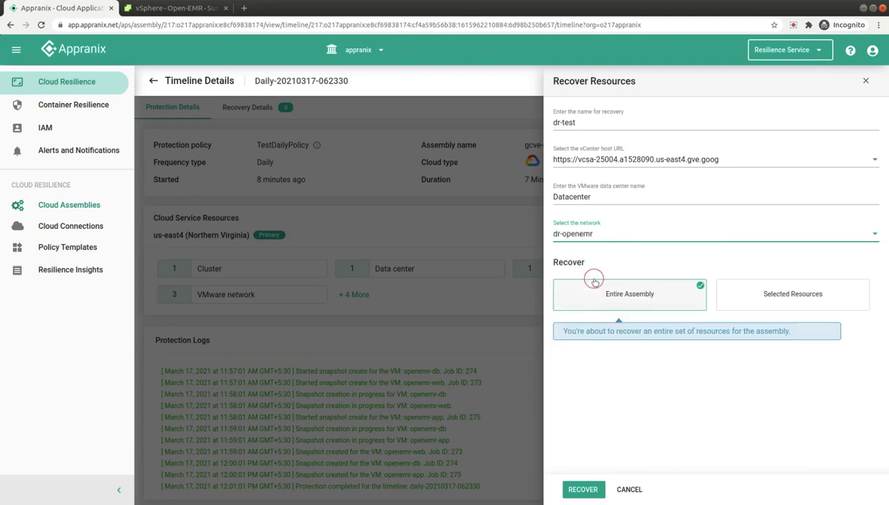
- Switch the recovery scope to selected resources and look up the Open-EMR virtual machines in the vSphere Client
click(748, 290)
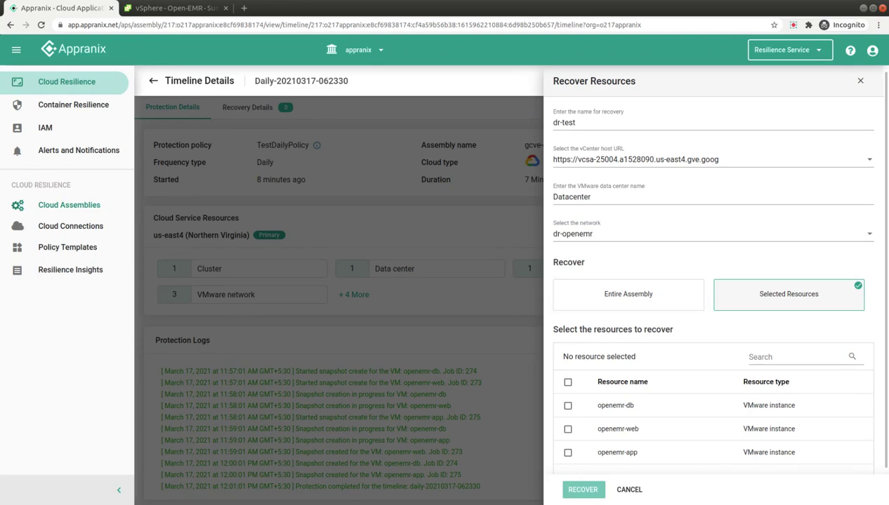
click(152, 10)
scroll(79, 128, up, 5)
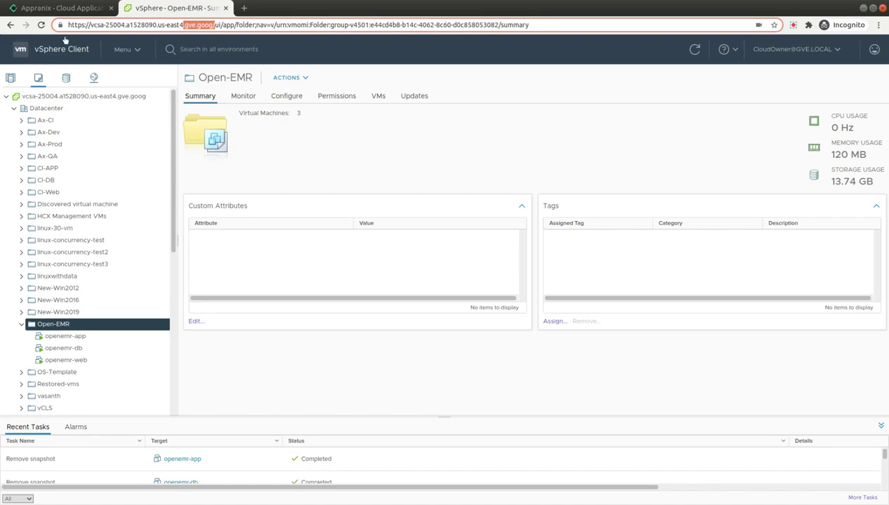
click(77, 10)
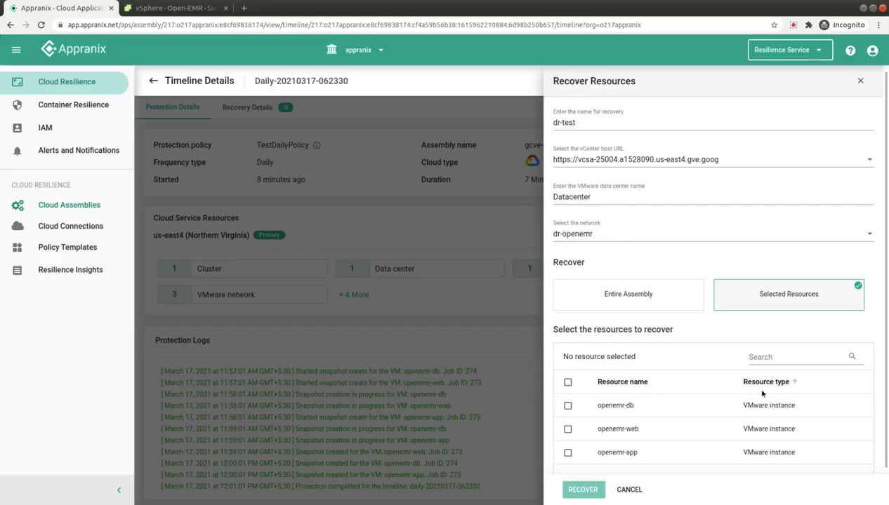
- Recover the entire assembly with a scheduled reset after 1 hour, confirming with RECOVER
scroll(758, 392, down, 2)
click(620, 261)
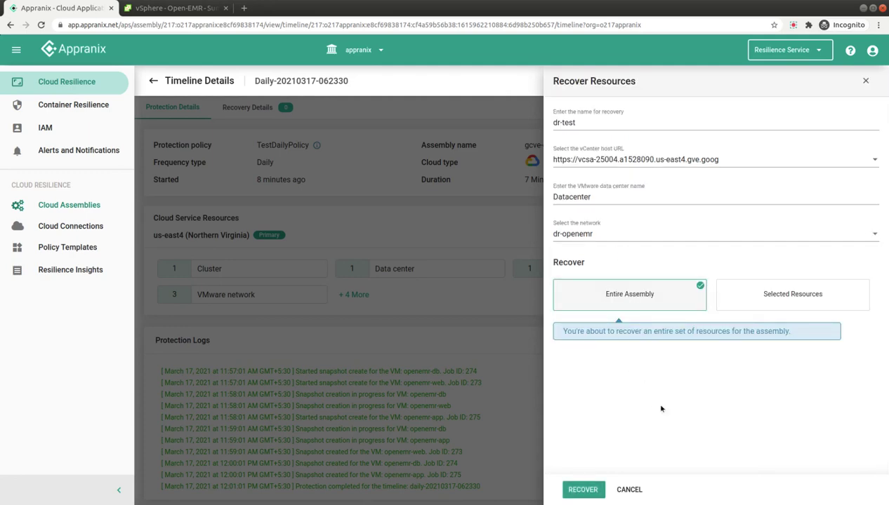
click(581, 491)
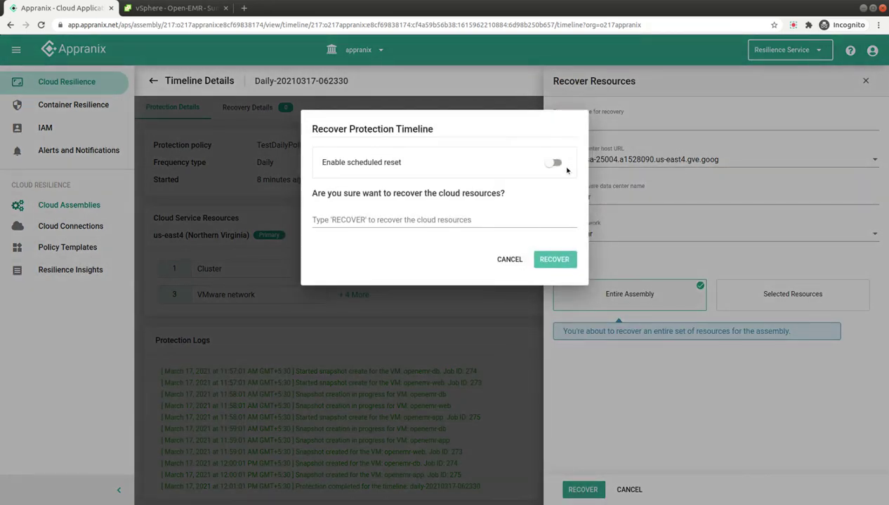
click(558, 165)
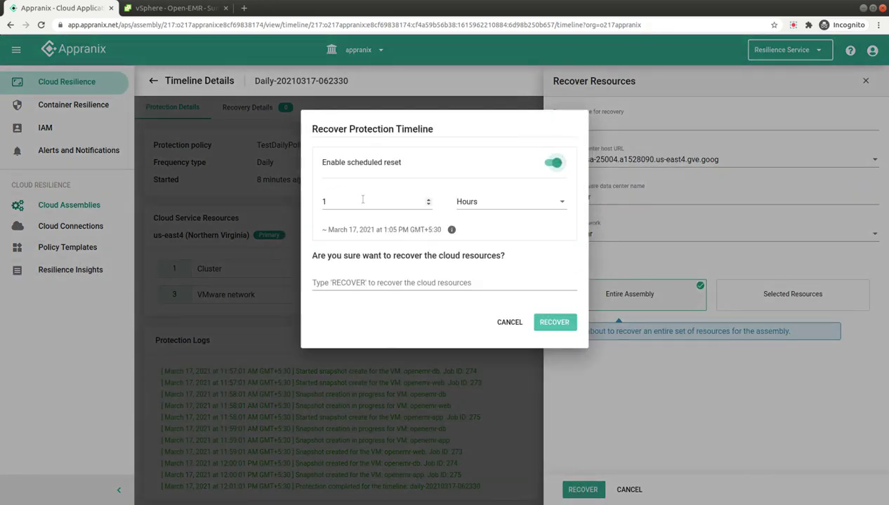
click(371, 283)
text(RECOVE)
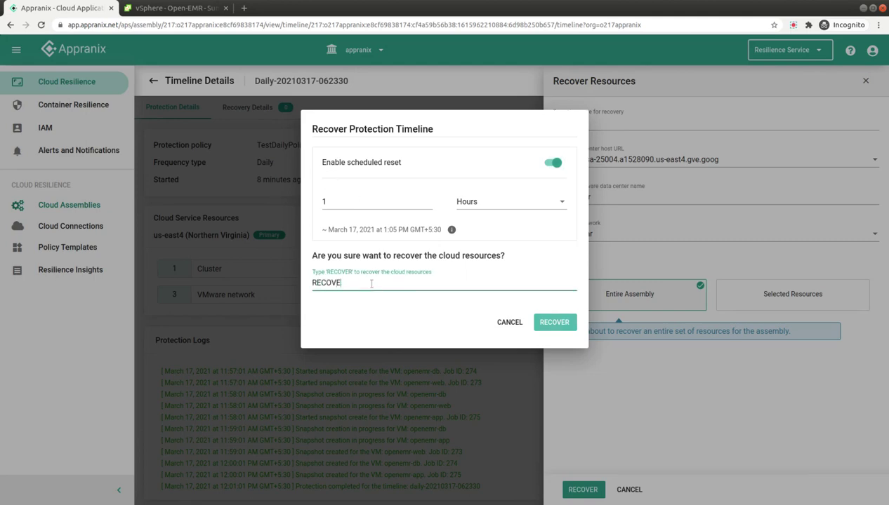
text(R)
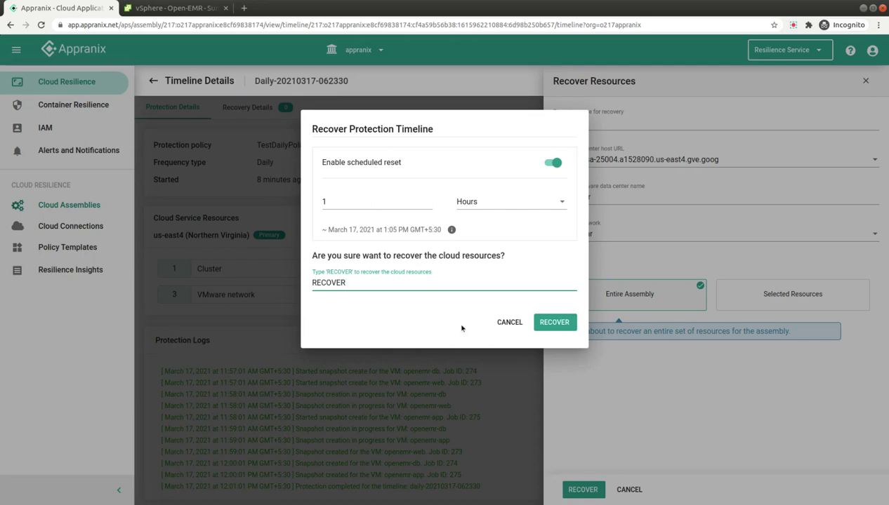
click(557, 324)
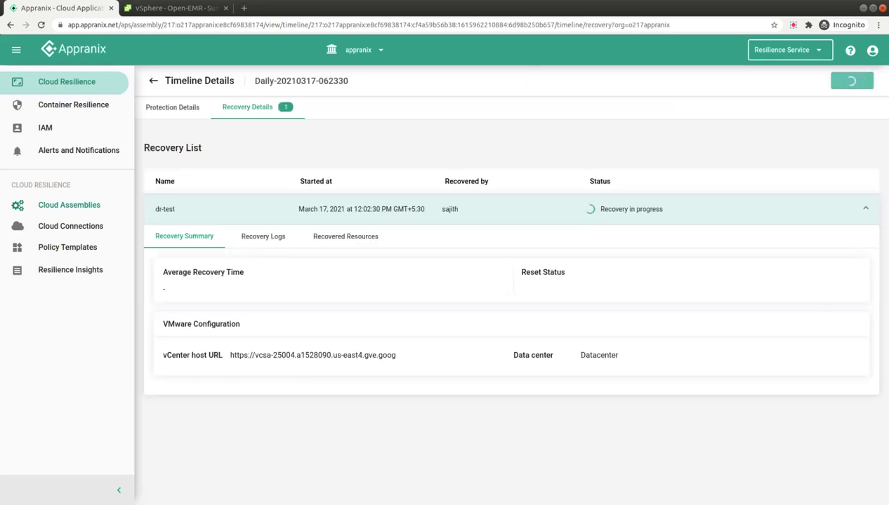
- Examine the recovery logs and recovered resources of the dr-test recovery
click(257, 238)
click(339, 238)
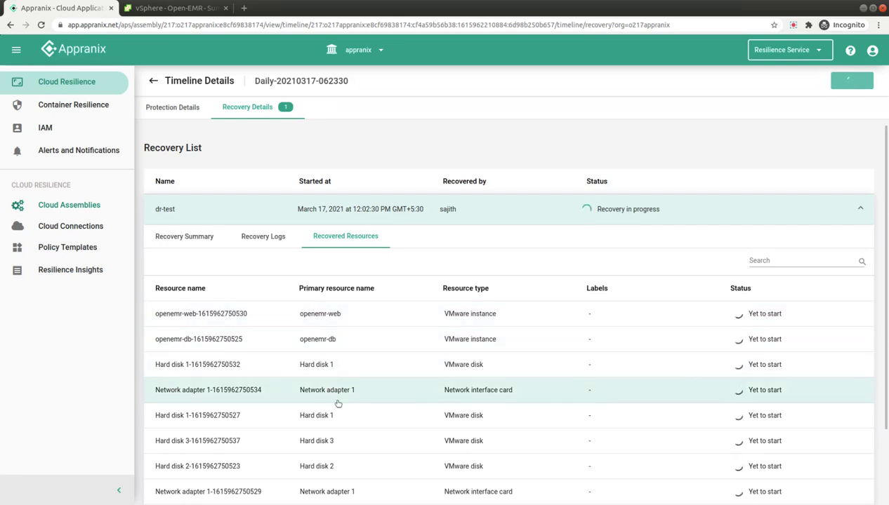
scroll(427, 466, down, 2)
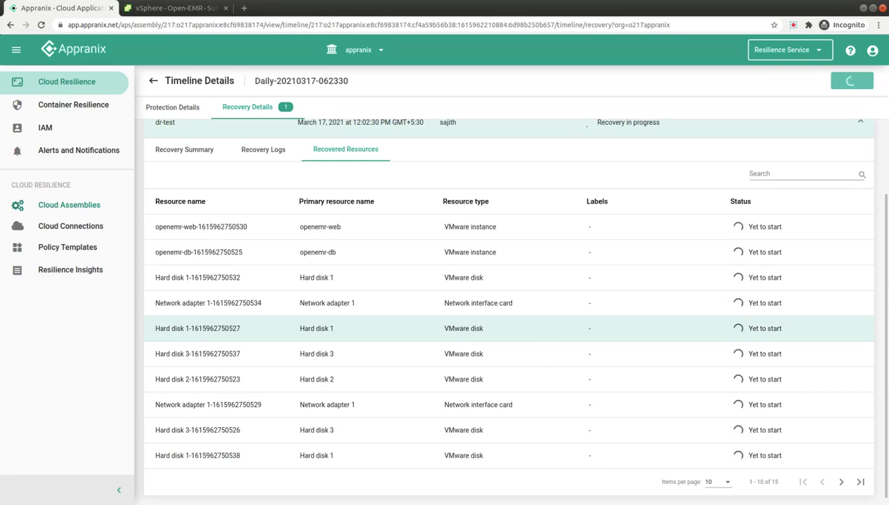
scroll(547, 328, up, 2)
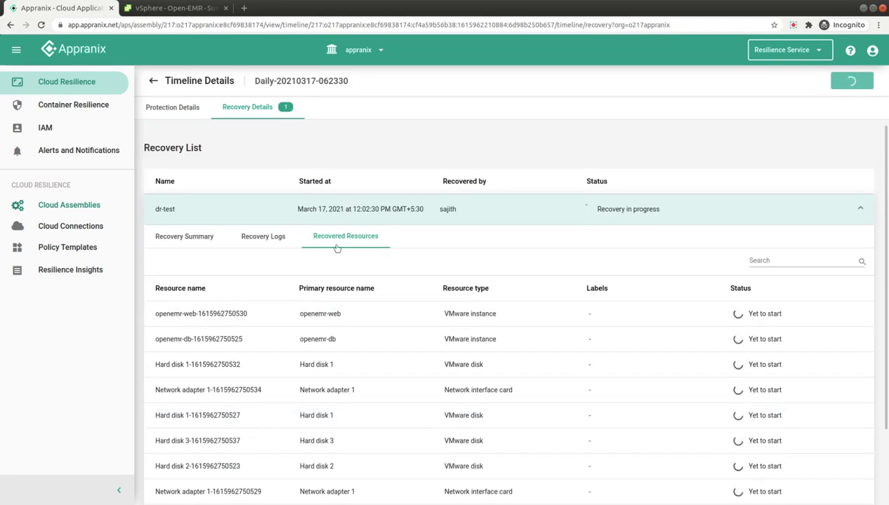
click(261, 238)
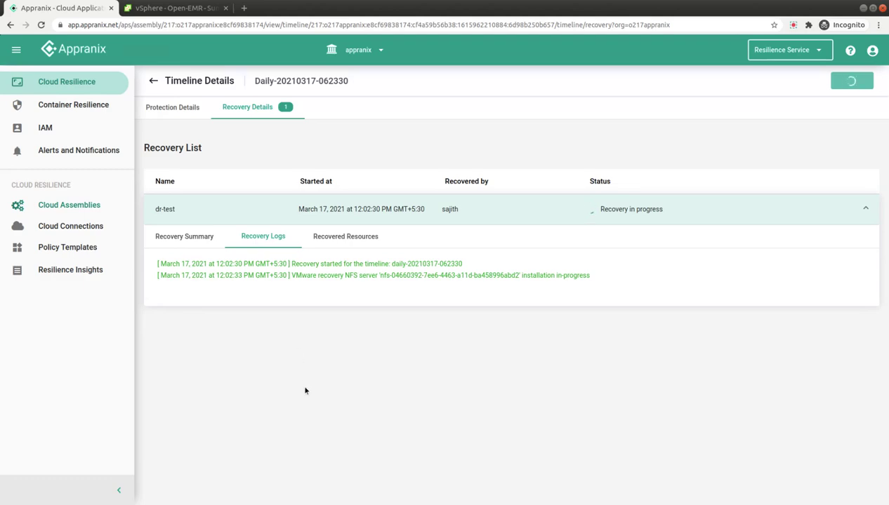
- Switch to the vSphere Client, enlarge the recent tasks area and check the virtual machines in the Open-EMR folder
click(187, 7)
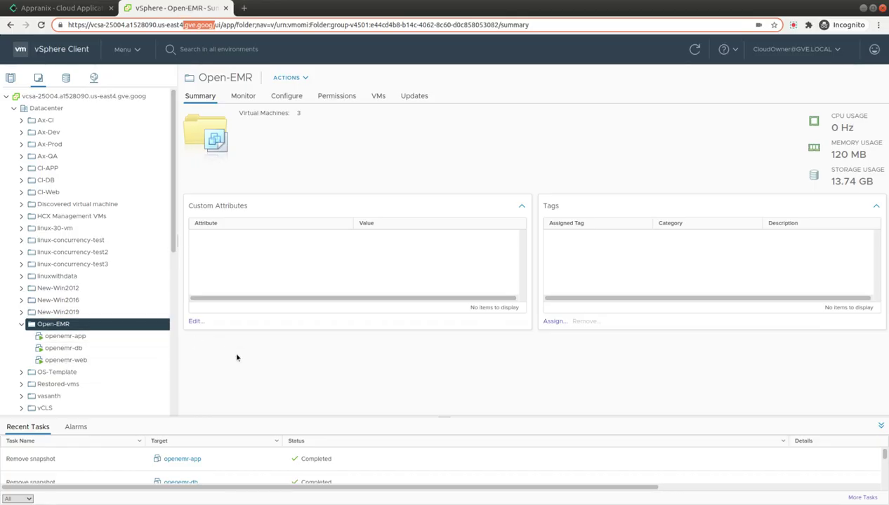
drag(276, 417, 283, 337)
scroll(158, 290, down, 5)
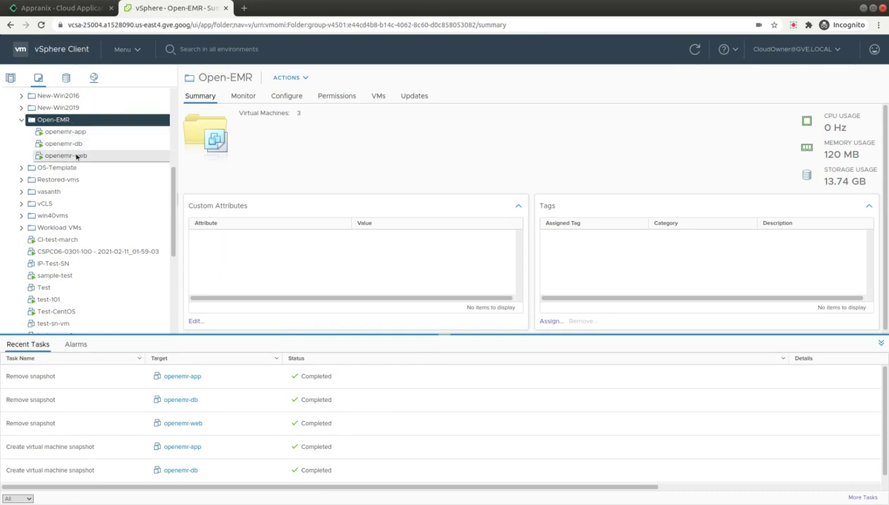
- Switch back to Appranix and read through the dr-test recovery logs down to the VMware instance creation entries
click(63, 8)
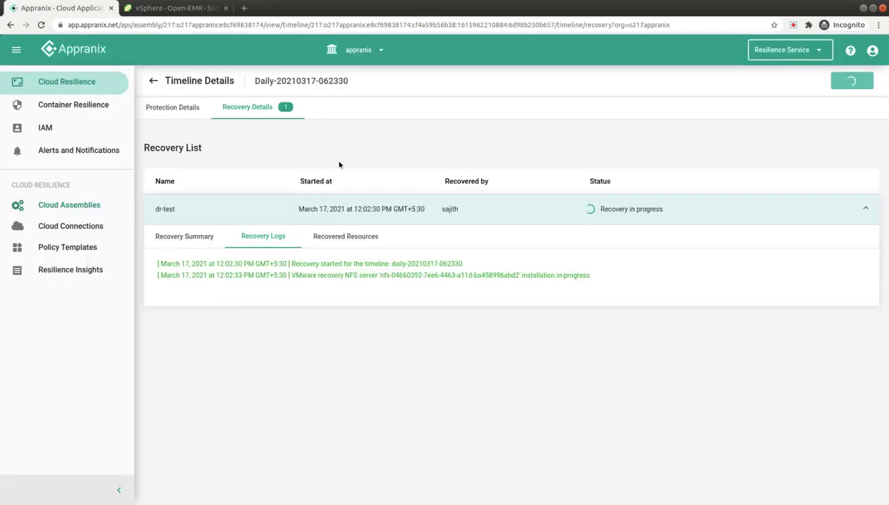
drag(290, 264, 340, 299)
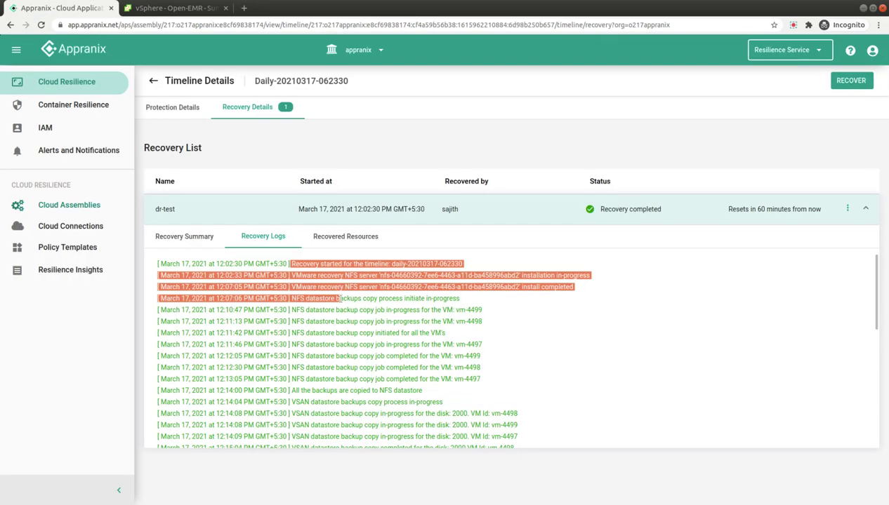
click(340, 298)
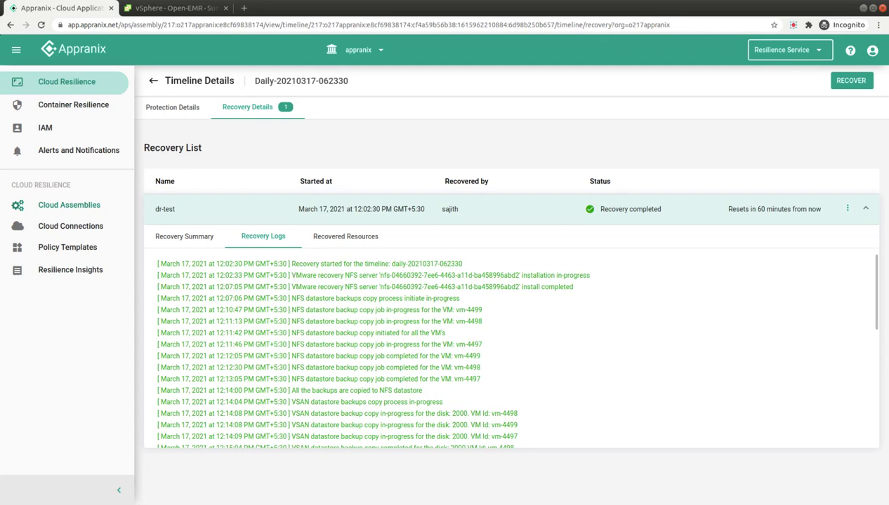
scroll(325, 323, down, 2)
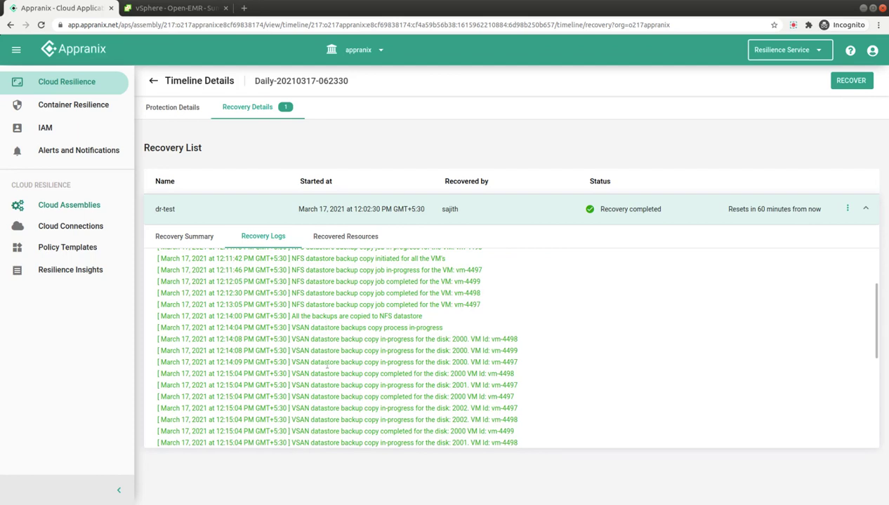
scroll(326, 365, down, 1)
scroll(310, 343, down, 5)
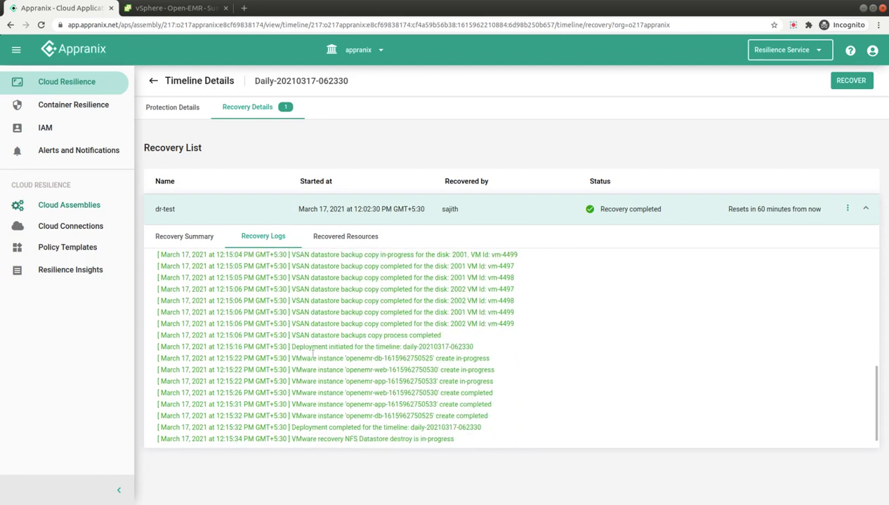
drag(290, 354, 383, 397)
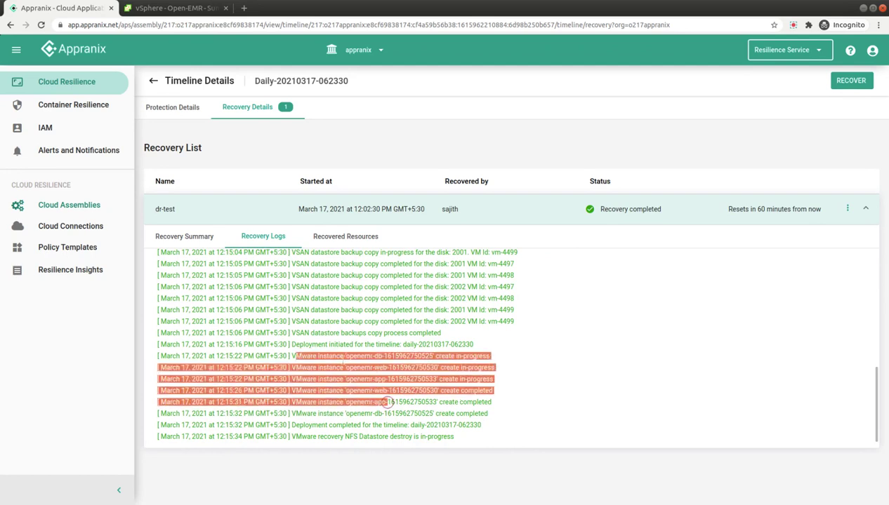
- Switch to the vSphere Client and check the recovered openemr instances in the Open-EMR folder and the recent tasks
click(172, 13)
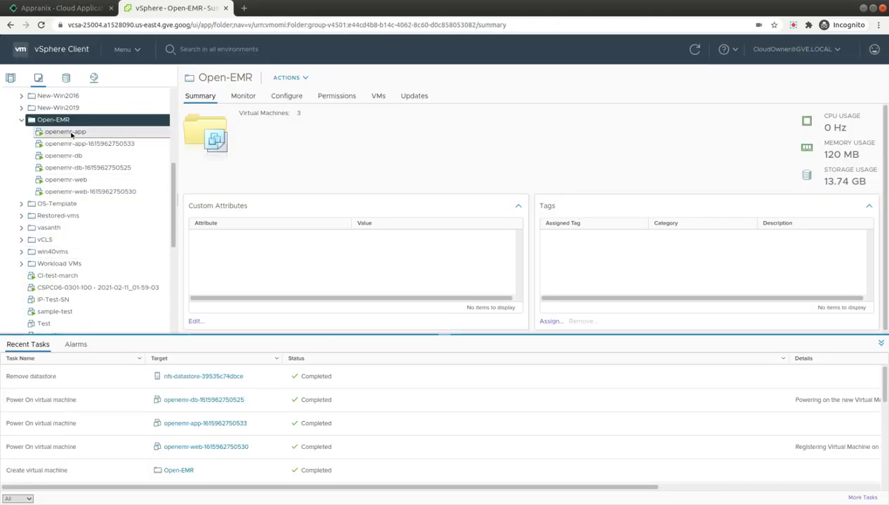
click(71, 144)
click(76, 167)
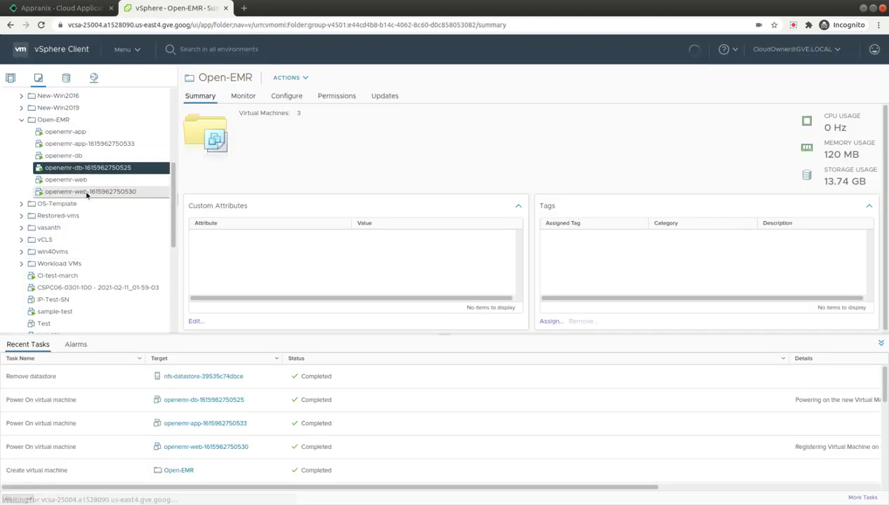
click(86, 191)
scroll(151, 426, down, 3)
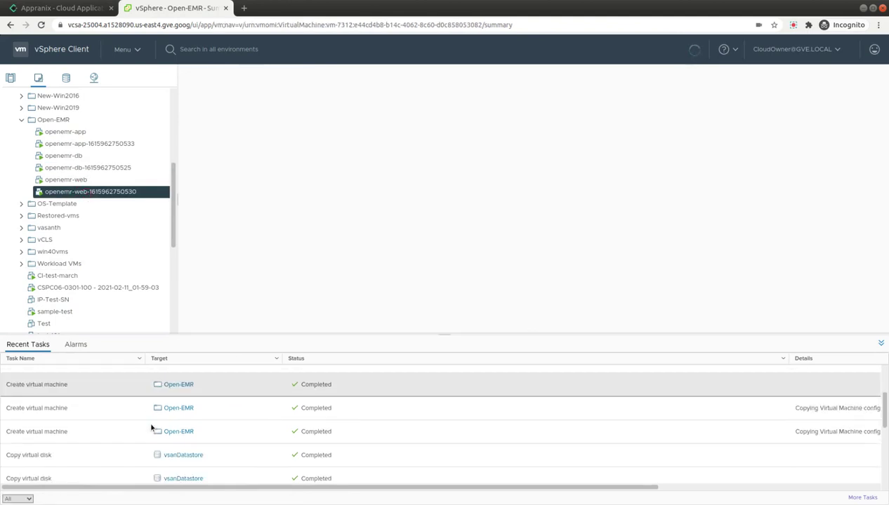
scroll(151, 426, up, 1)
scroll(124, 399, up, 2)
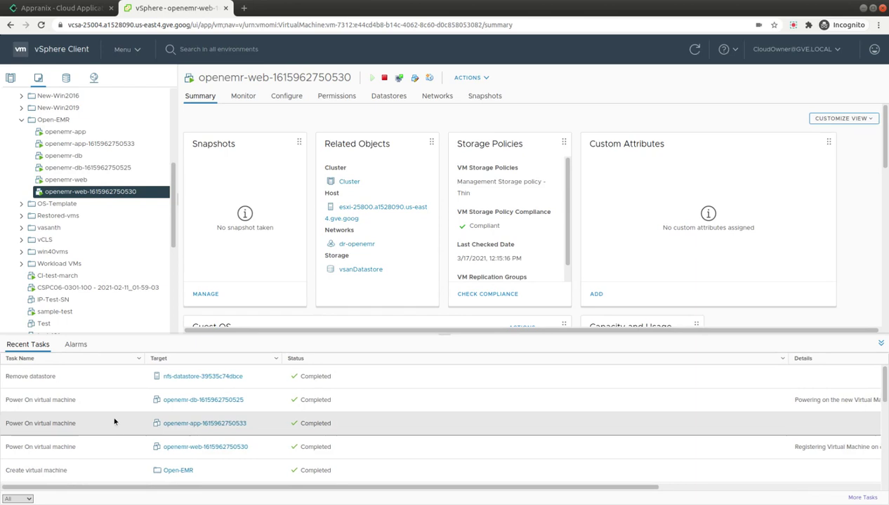
- Inspect the recovered openemr-db instance's network and the recovered openemr-web instance's hardware settings, leaving the settings unchanged
click(83, 143)
click(91, 168)
click(94, 192)
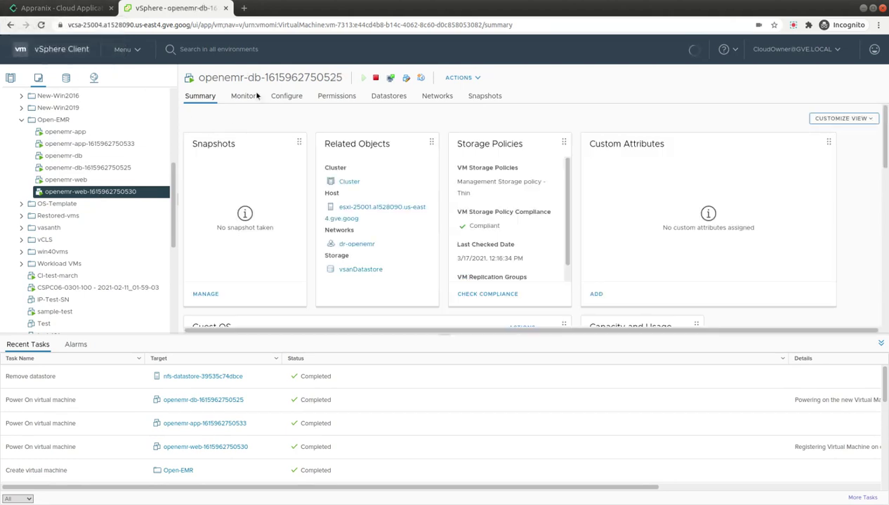
click(436, 95)
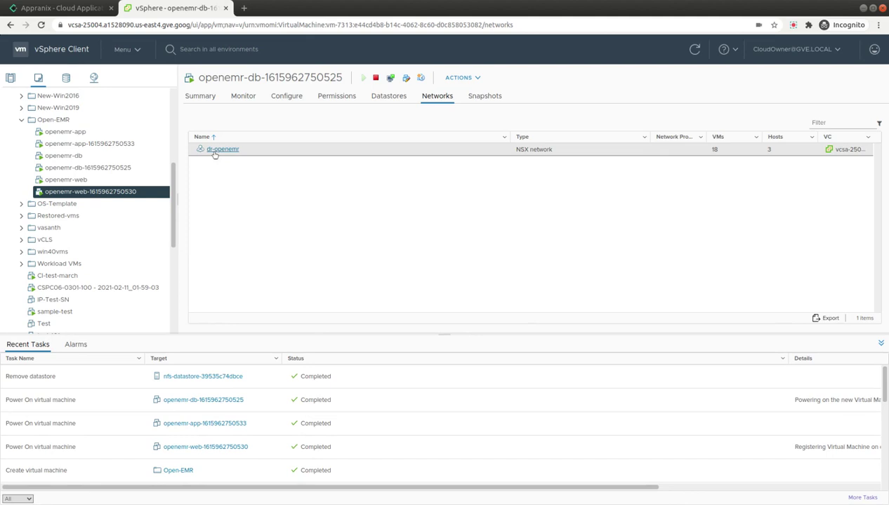
click(206, 98)
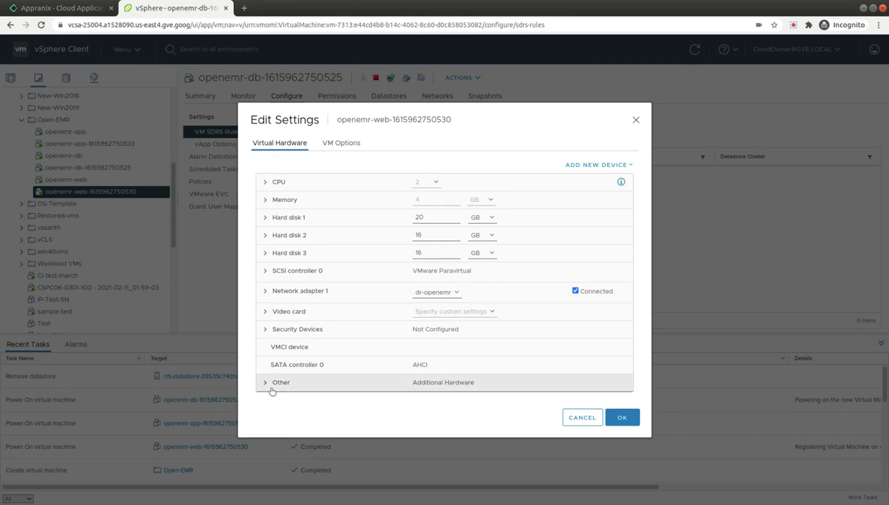
click(582, 417)
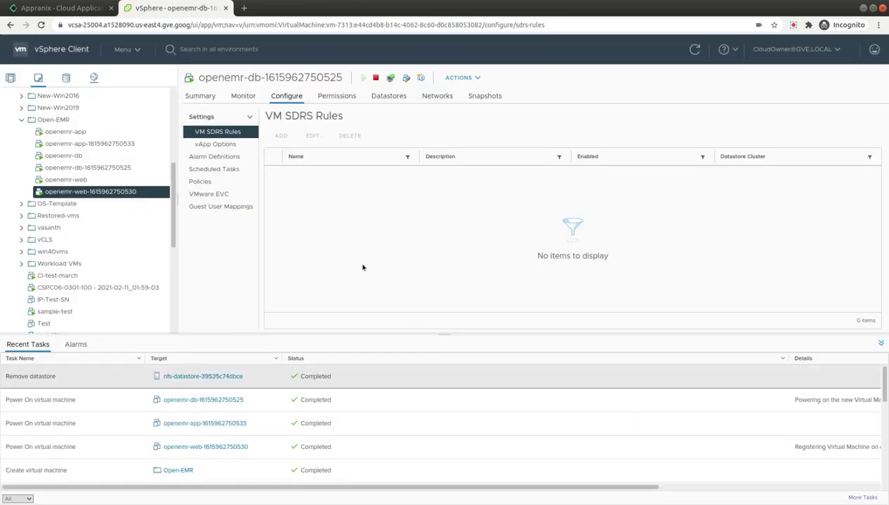
- Switch back to Appranix and view the protection details of the daily timeline entry
click(62, 8)
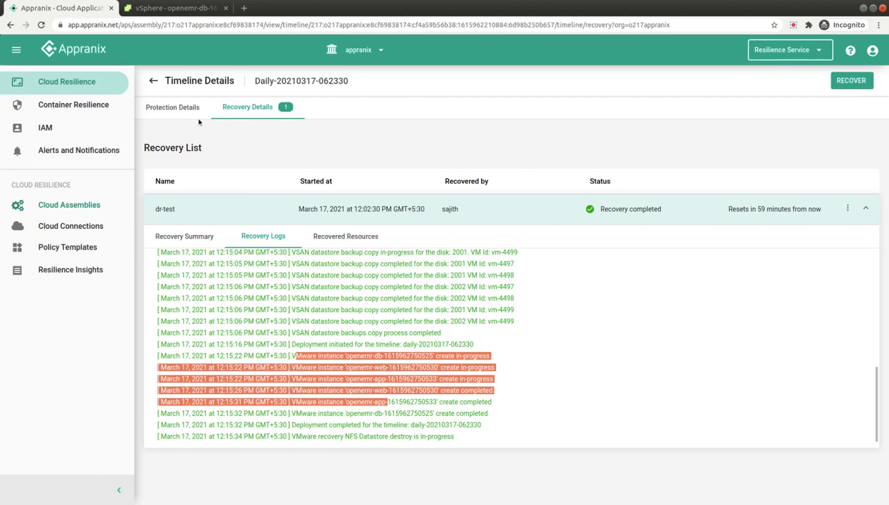
click(160, 111)
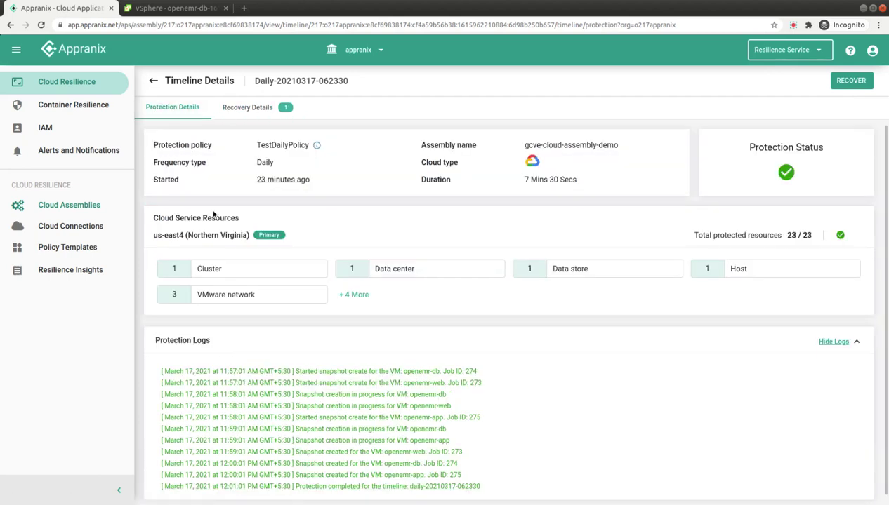